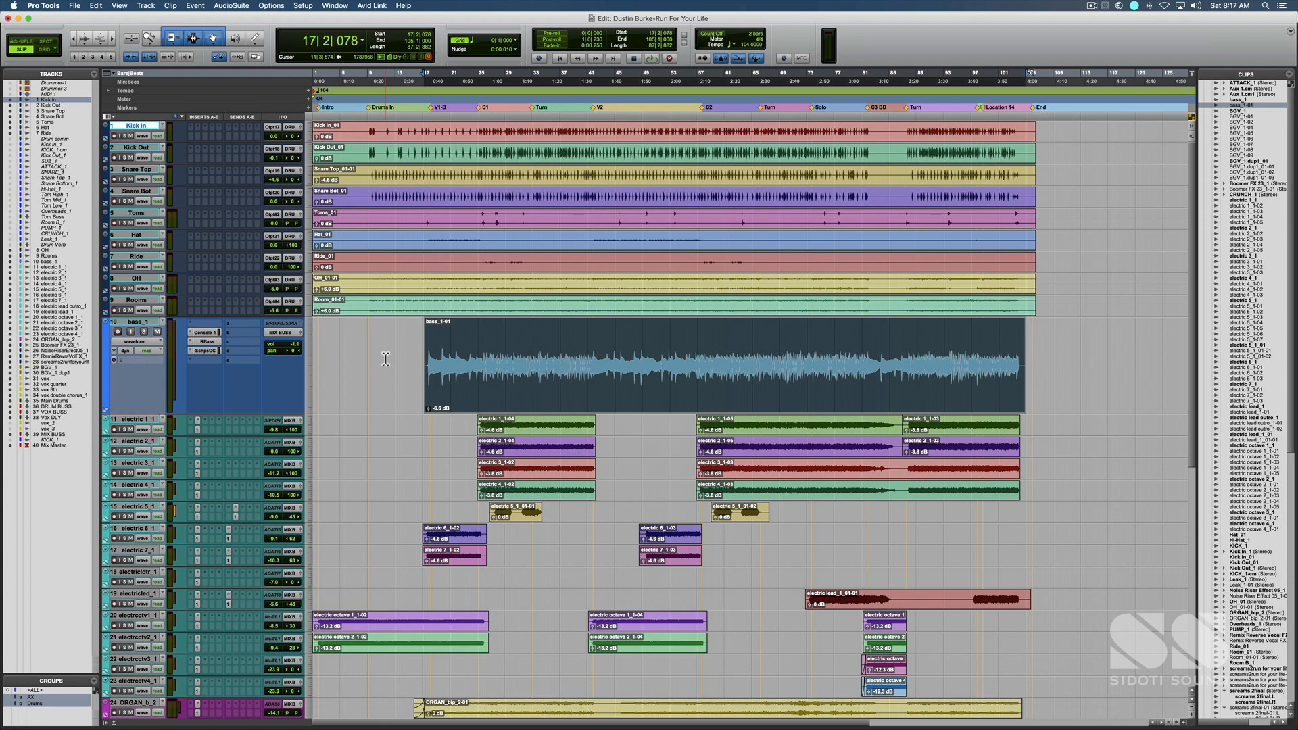
Step: Look over the session's tracks and play the song from the Drums In marker to hear the full mix
click(386, 359)
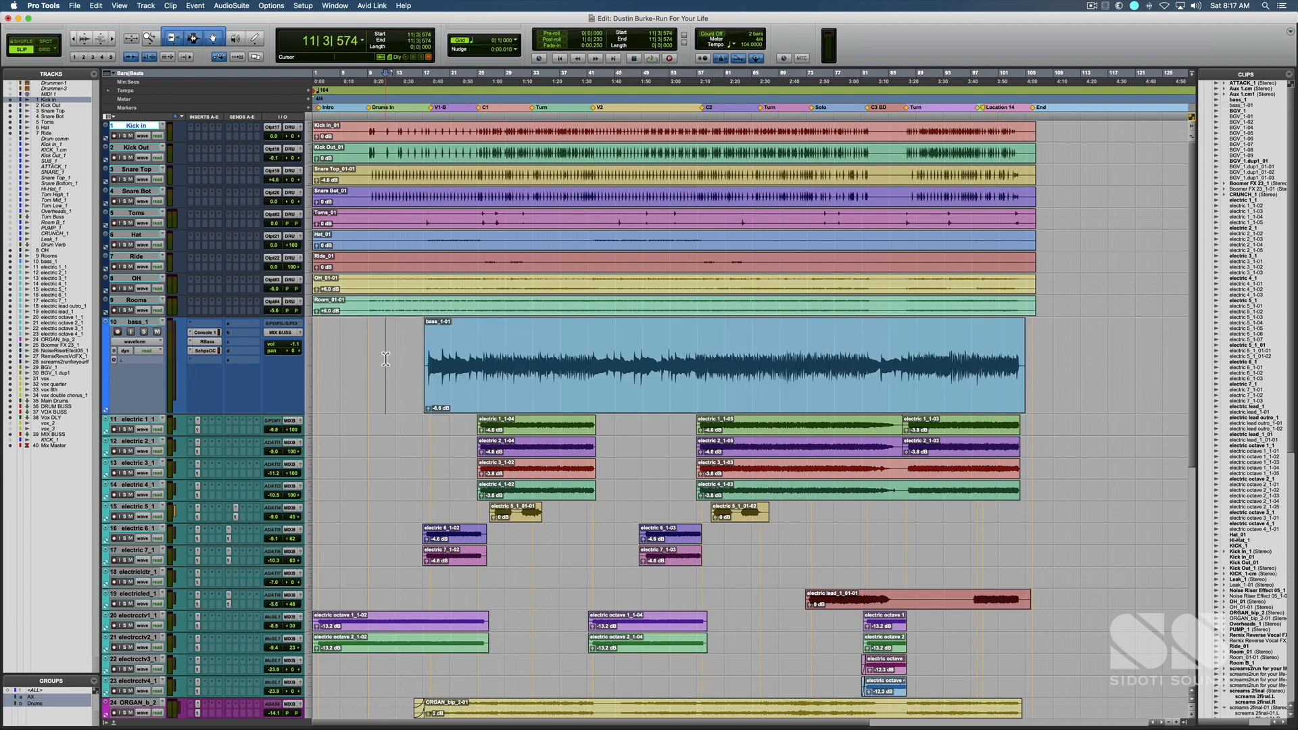
scroll(366, 455, down, 10)
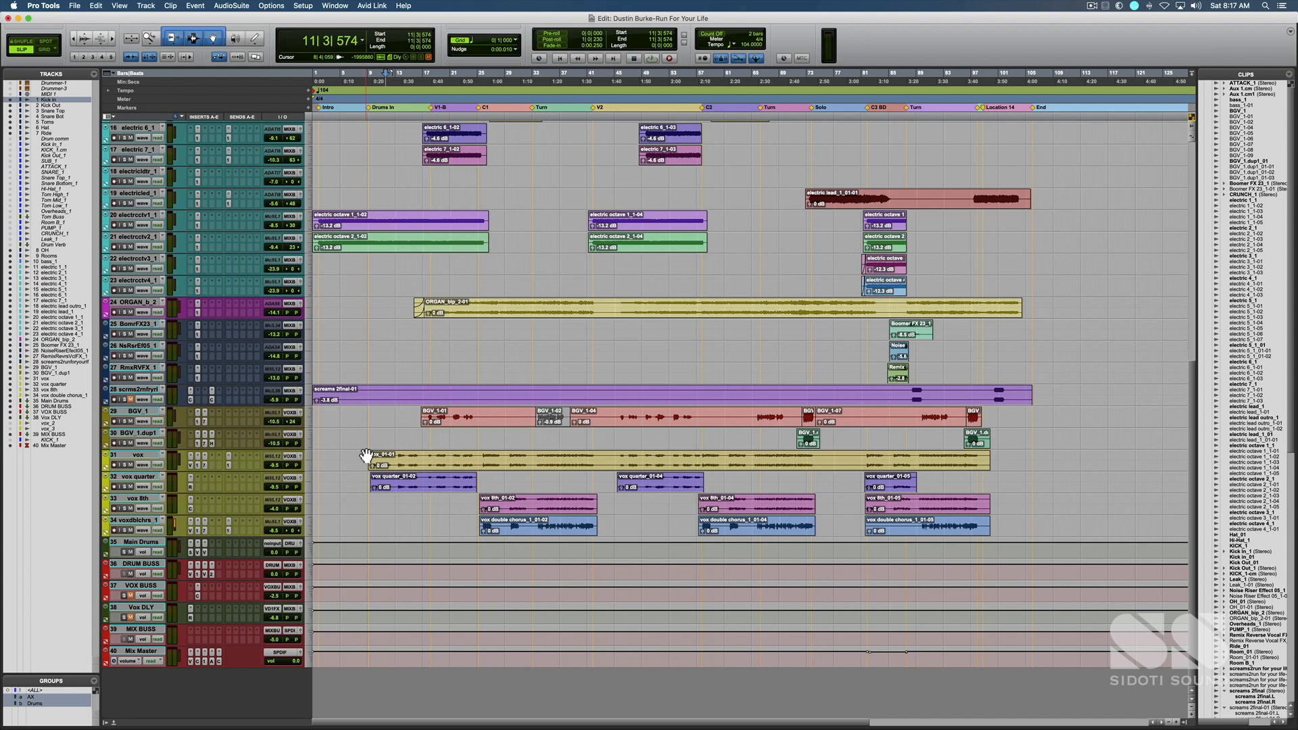
scroll(366, 455, up, 10)
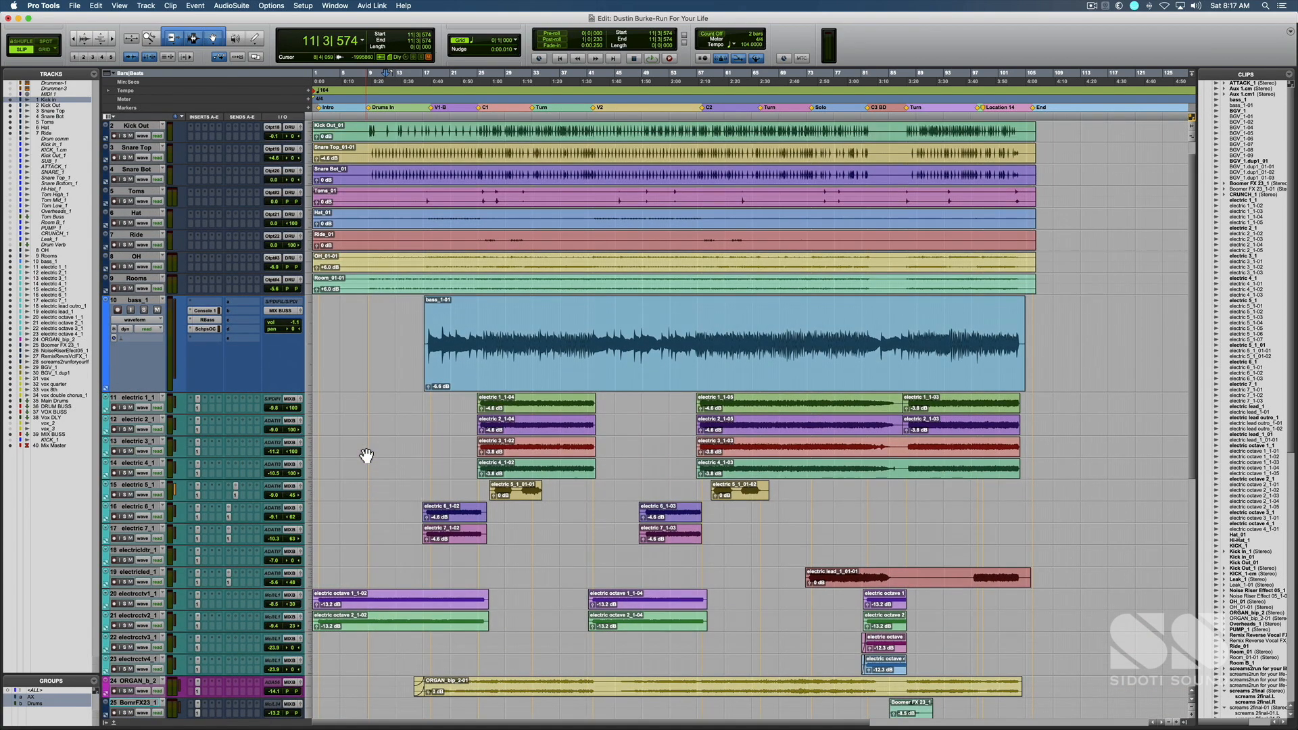
click(373, 109)
key(space)
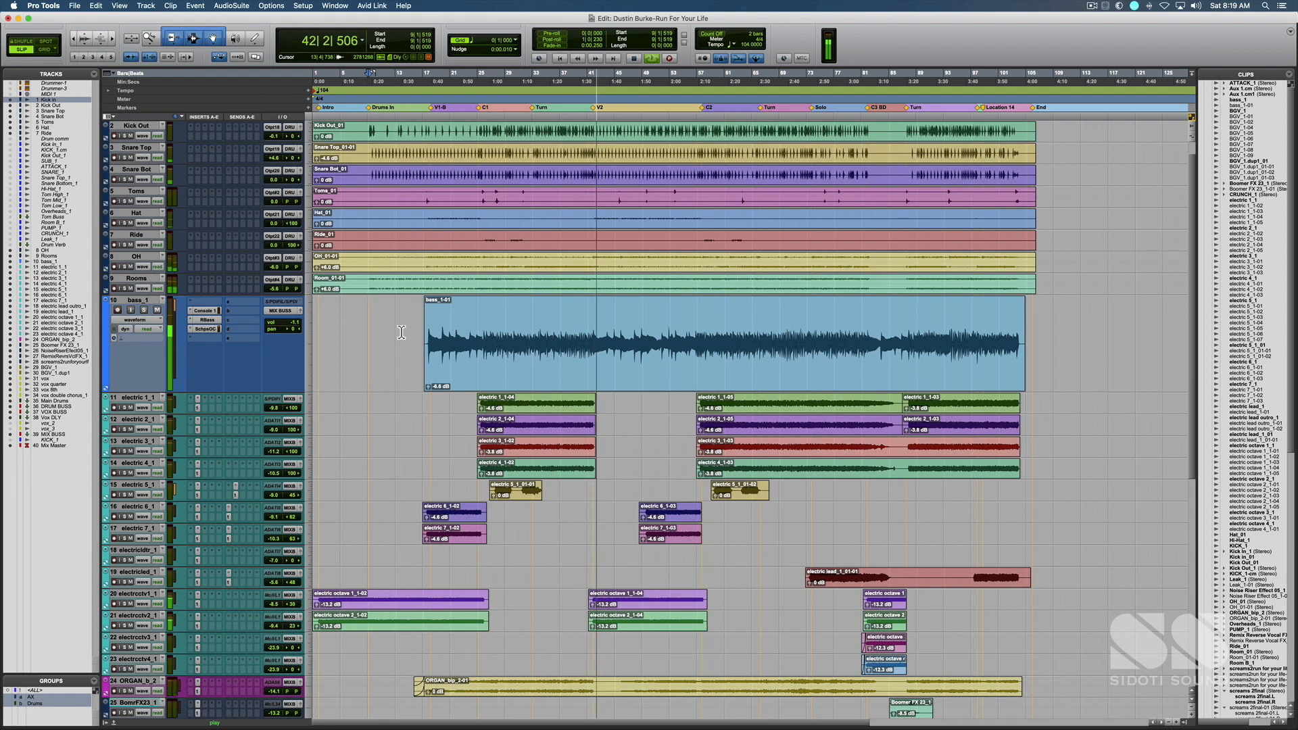
key(space)
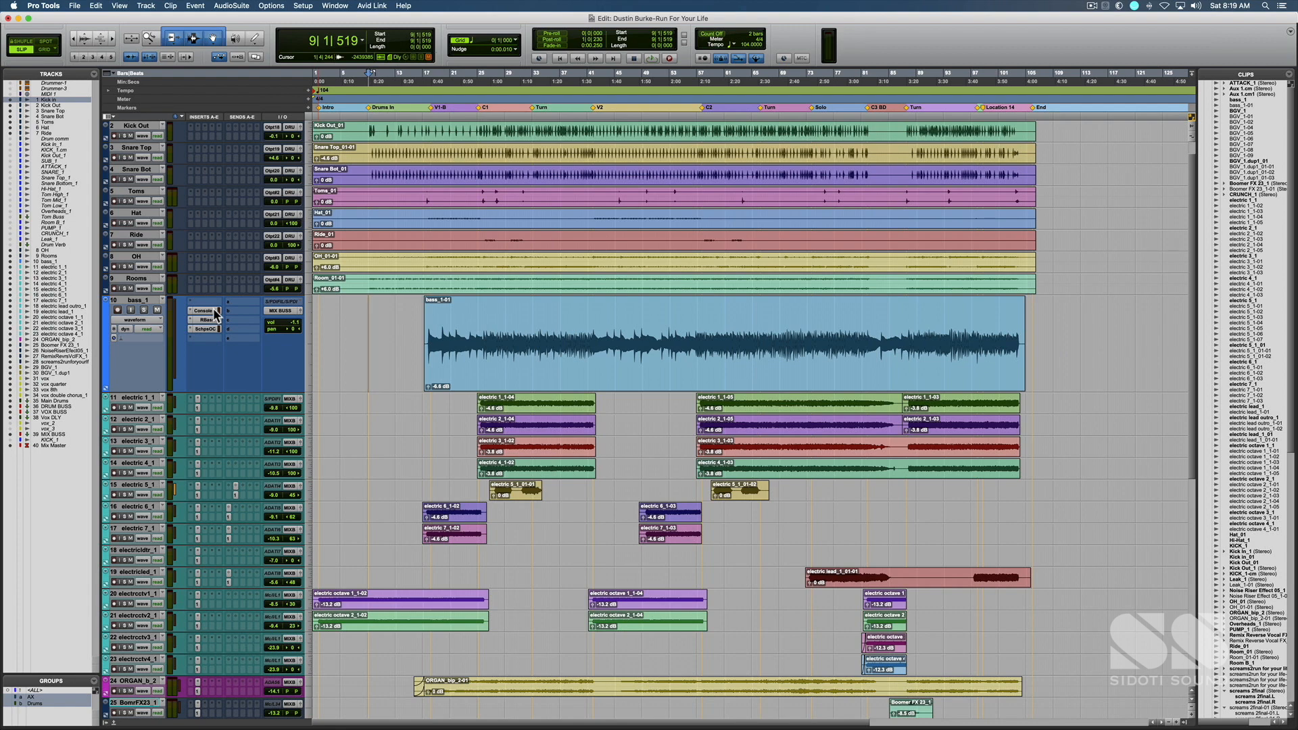
Step: Bypass the Console 1, RBass and Scheps Omni Channel inserts on the bass_1 track
key(super)
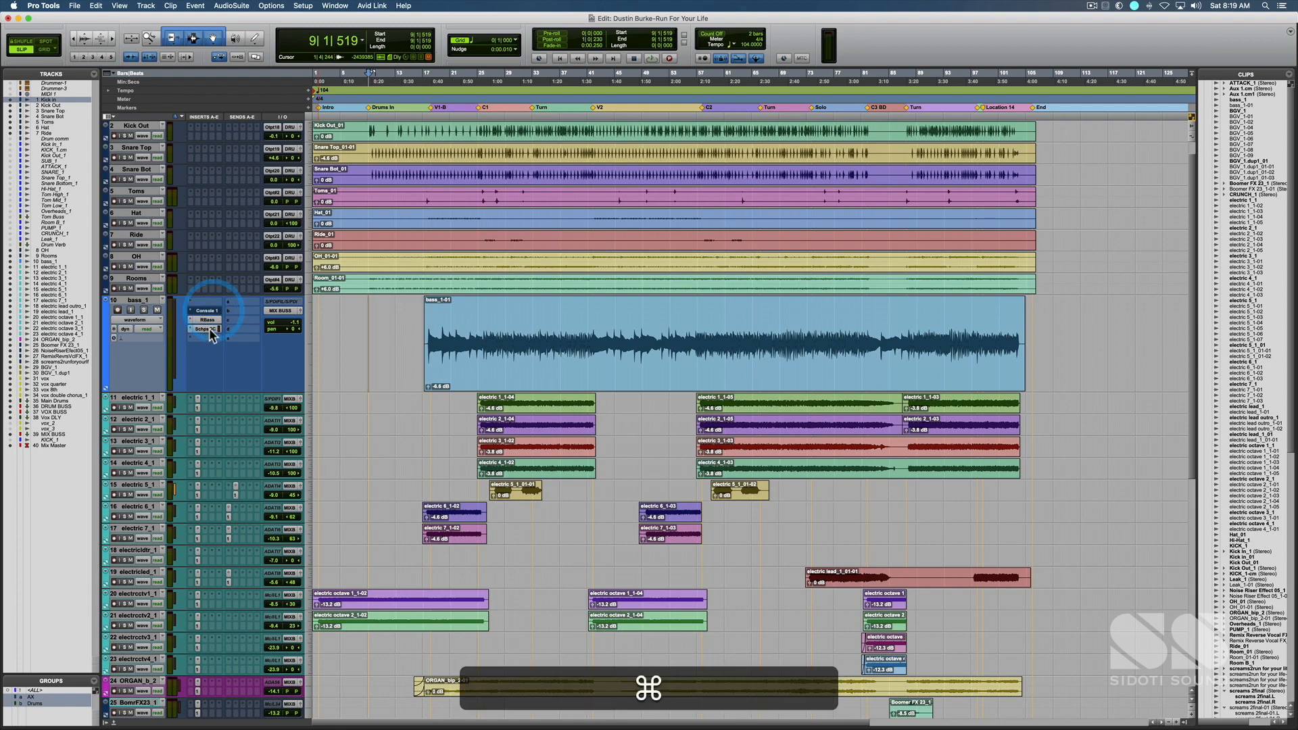
super+click(210, 320)
super+click(210, 330)
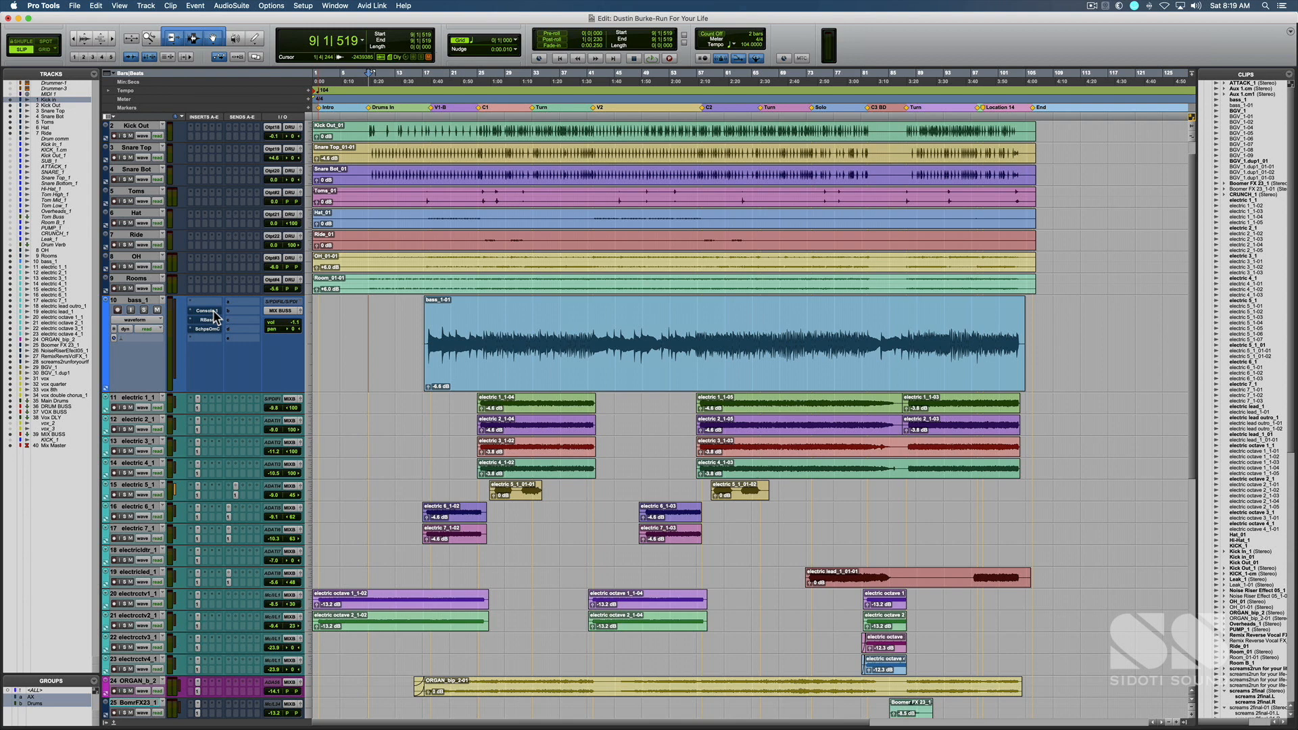
Step: Show the Console 1 display for bass_1 and audition the bass from the C1 marker, closing the display when finished
click(214, 315)
click(481, 109)
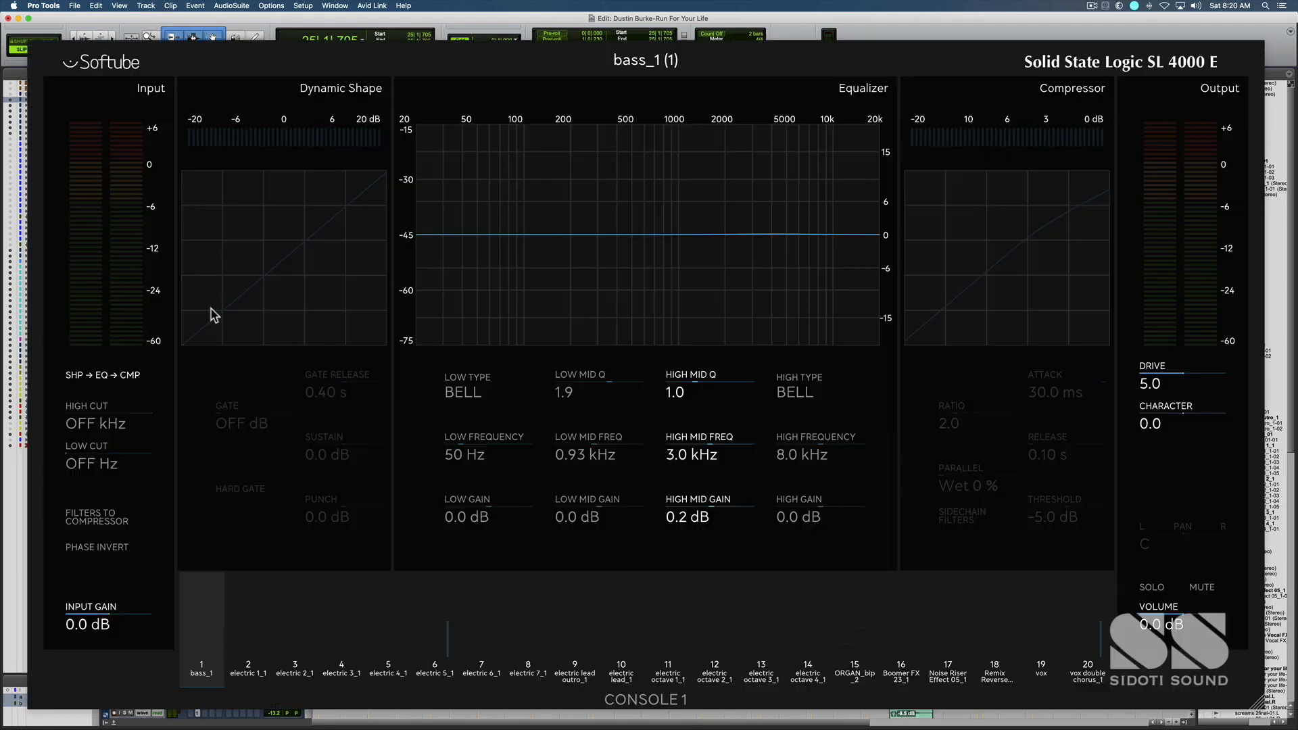
key(space)
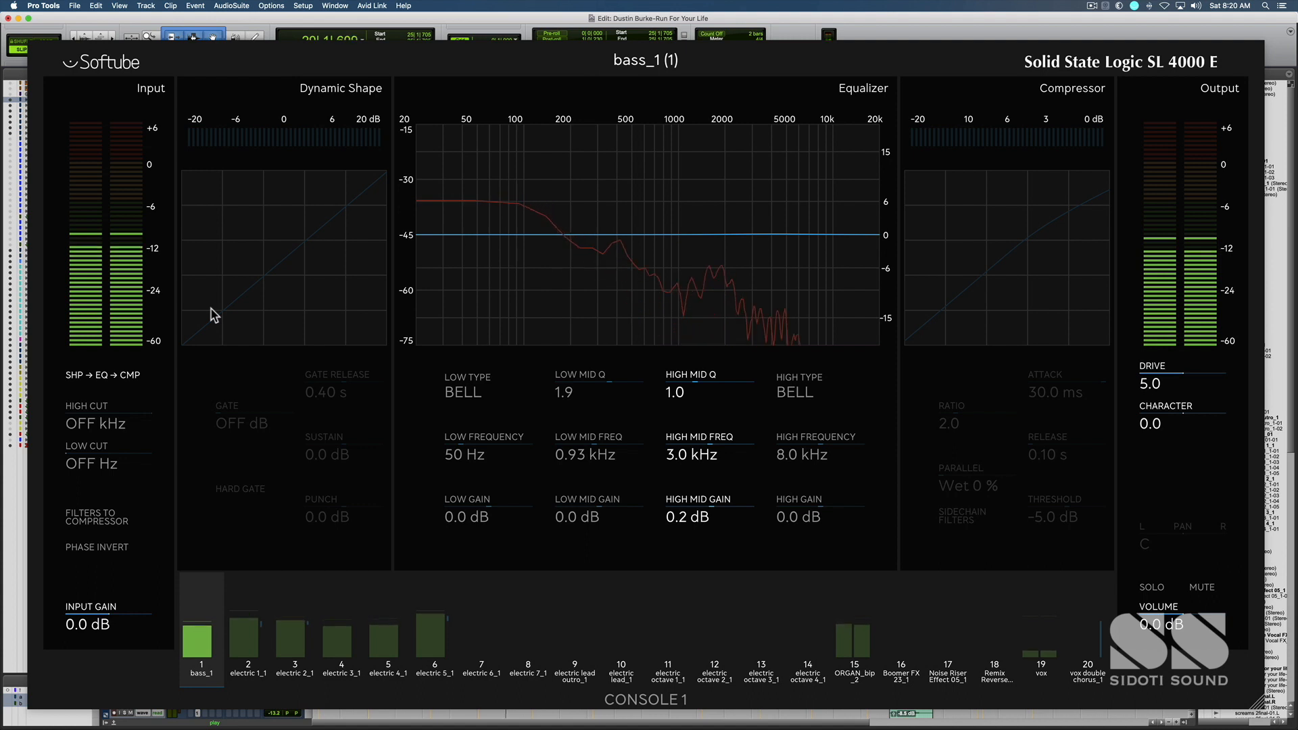
key(space)
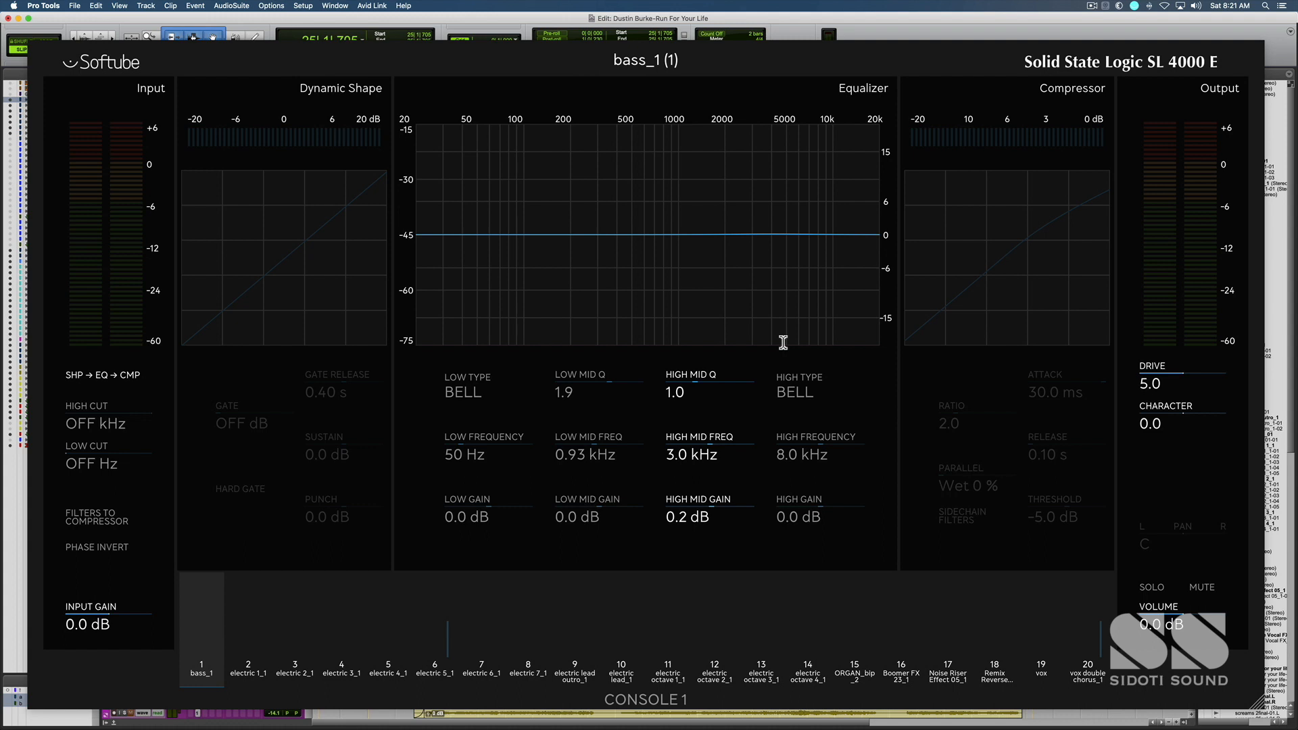
key(space)
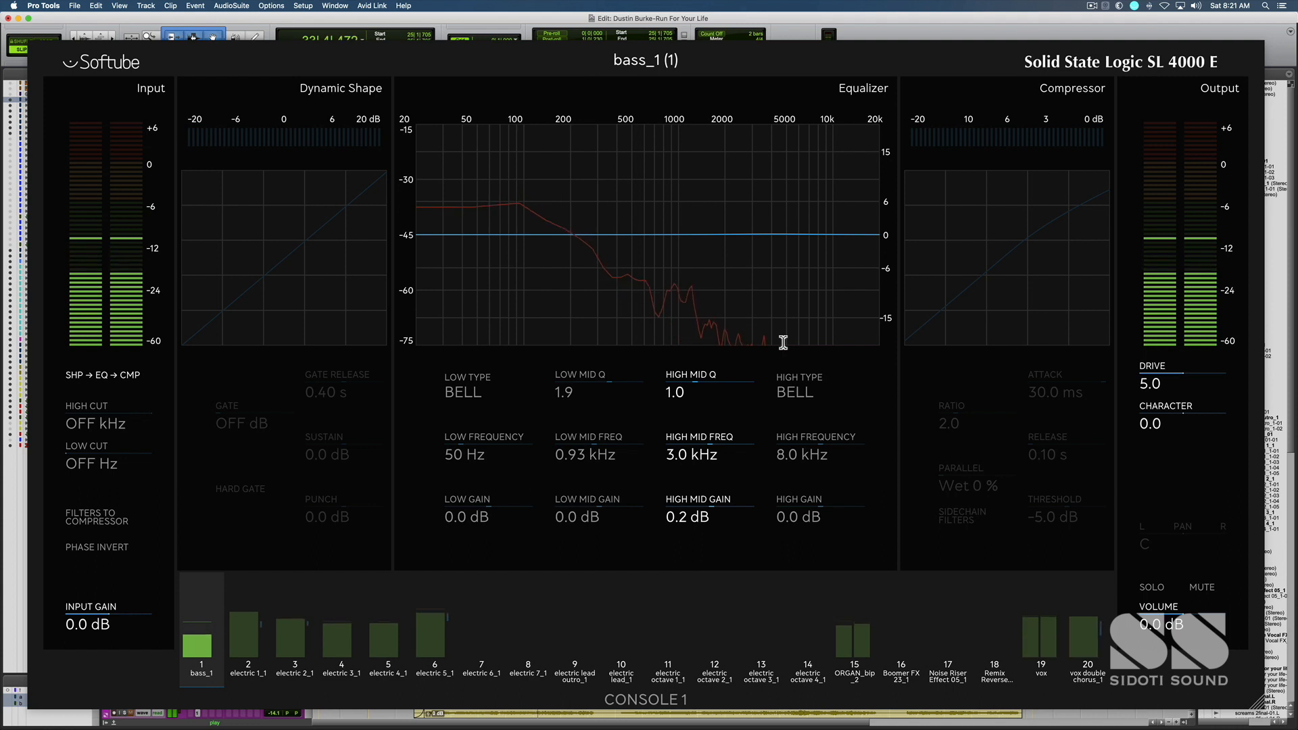
key(space)
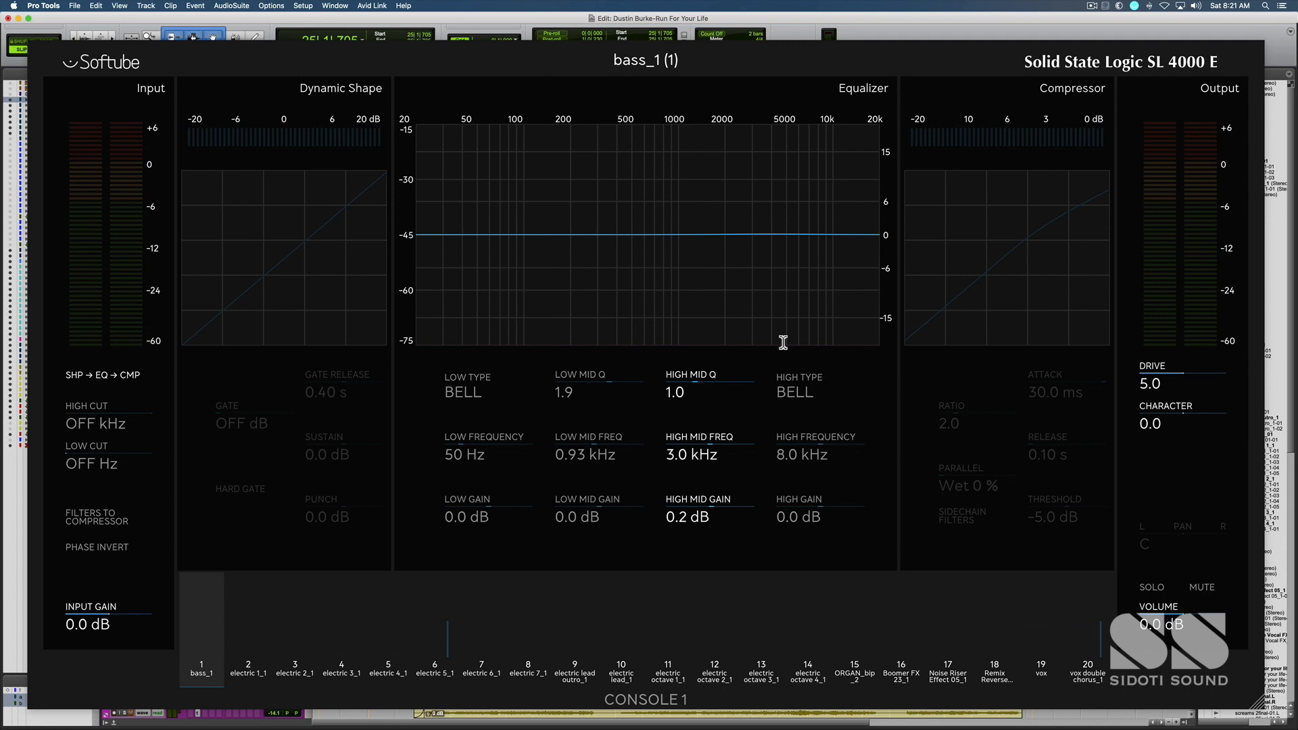
key(Escape)
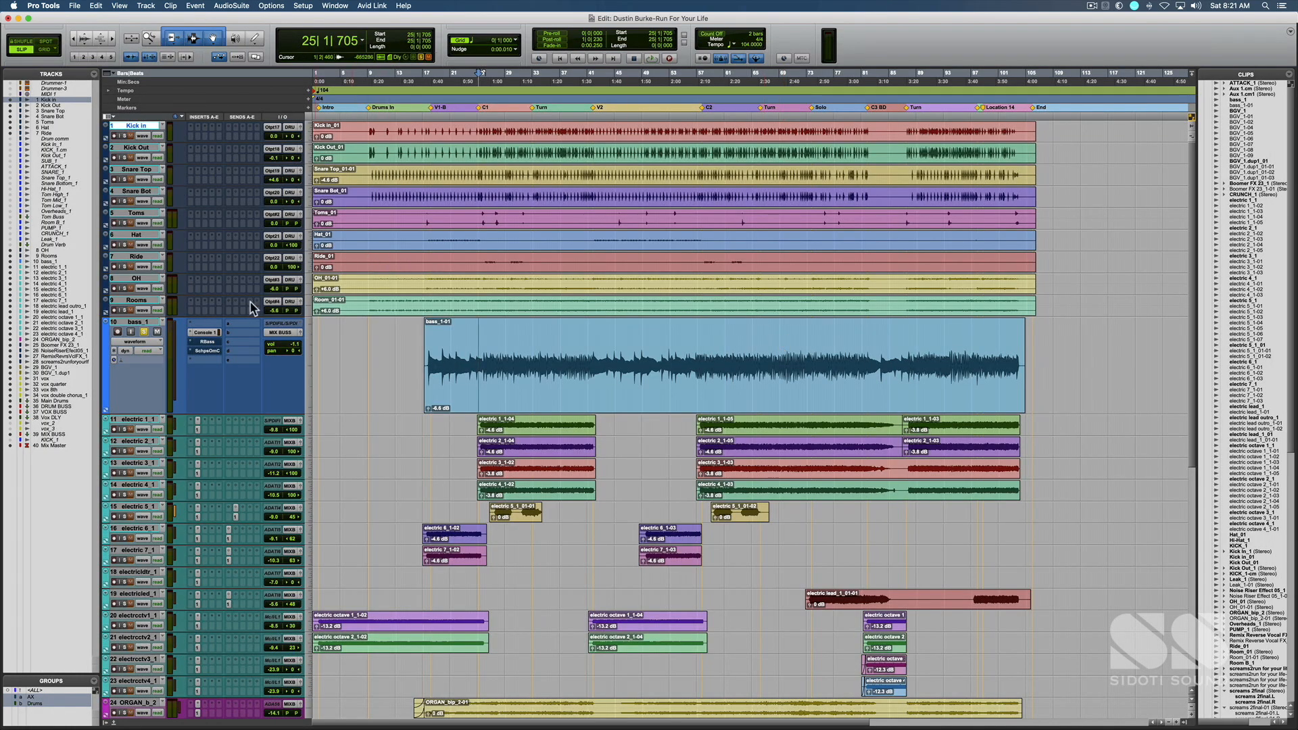
Step: Bypass Console 1 on bass_1, unsolo the track and play the unprocessed bass in the mix
super+click(206, 333)
click(143, 332)
key(space)
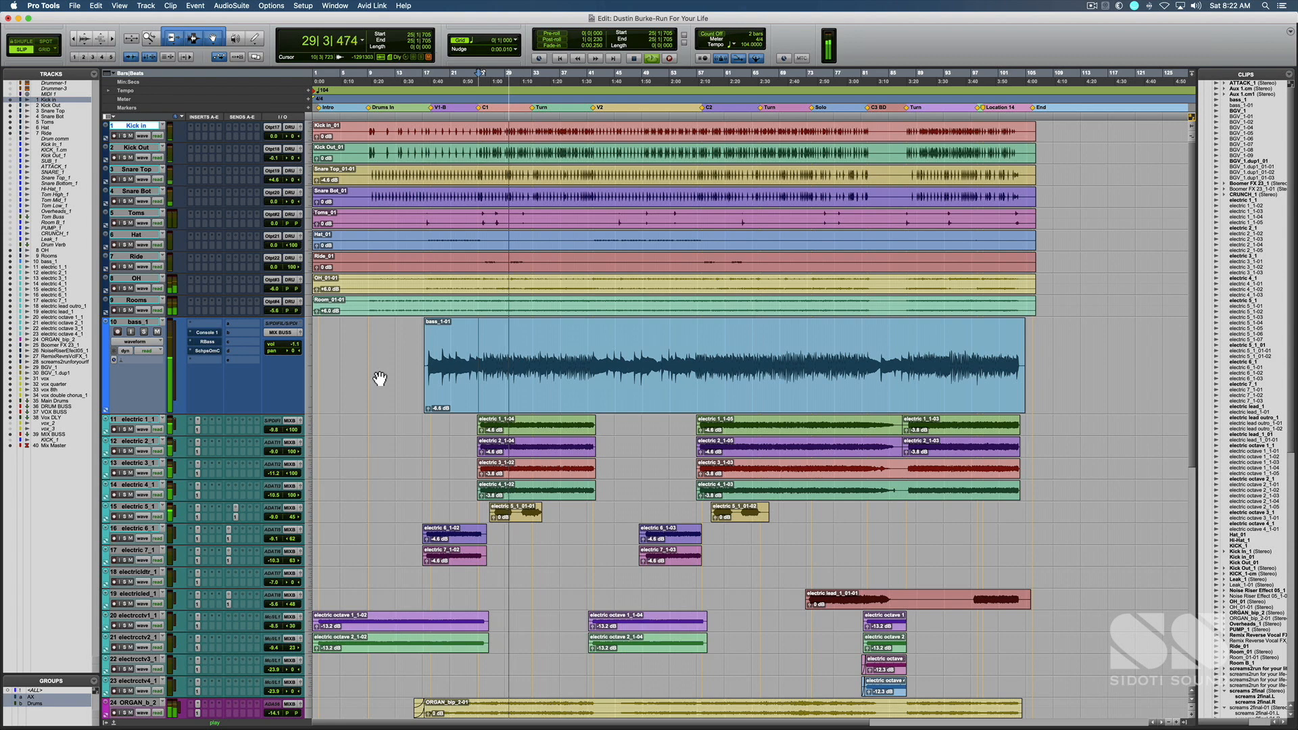
key(space)
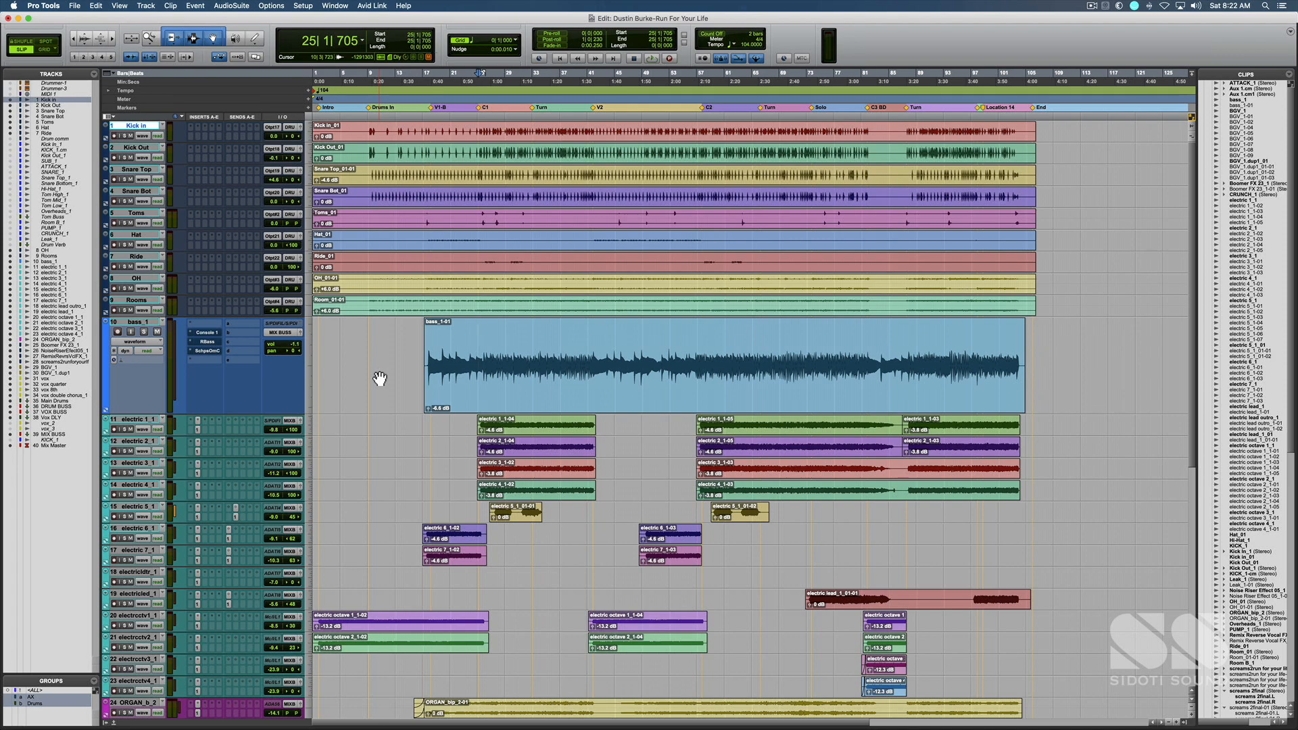
Step: Reactivate Console 1 on bass_1 and raise its low mid gain to 9.6 dB at 0.93 kHz during playback
super+click(208, 333)
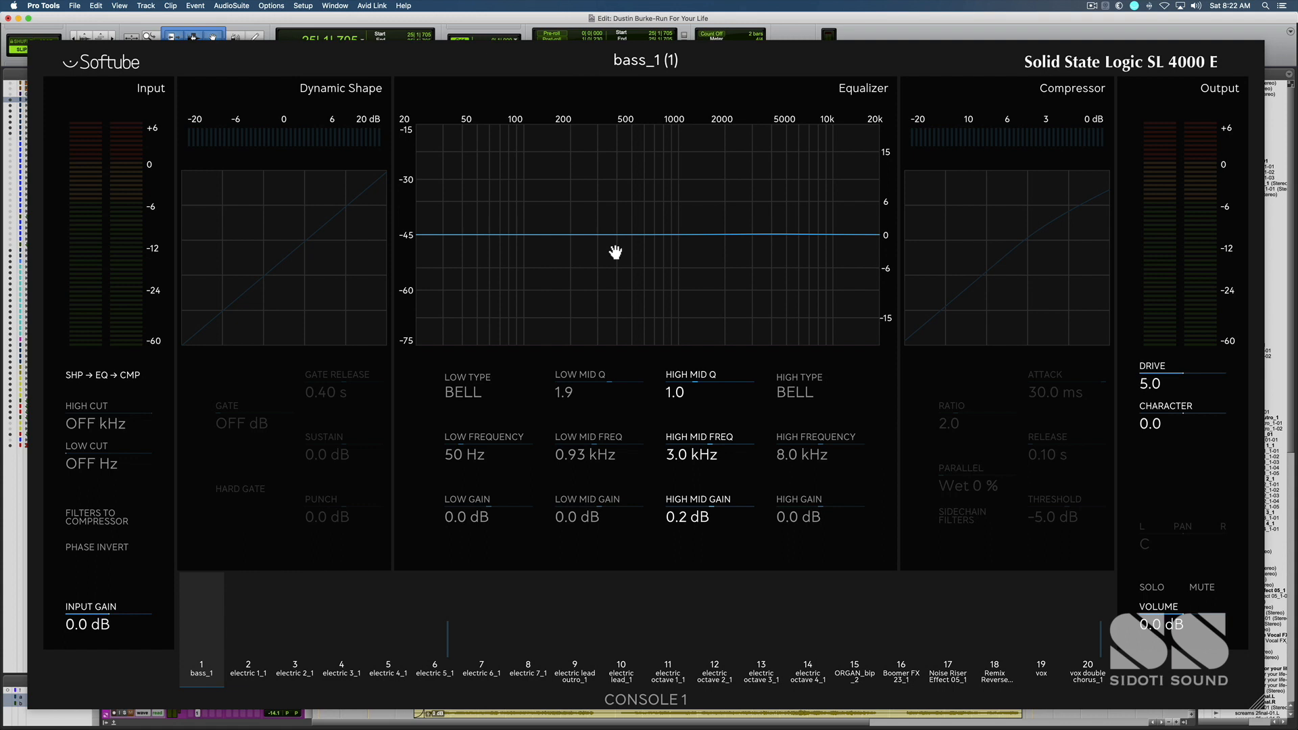
key(space)
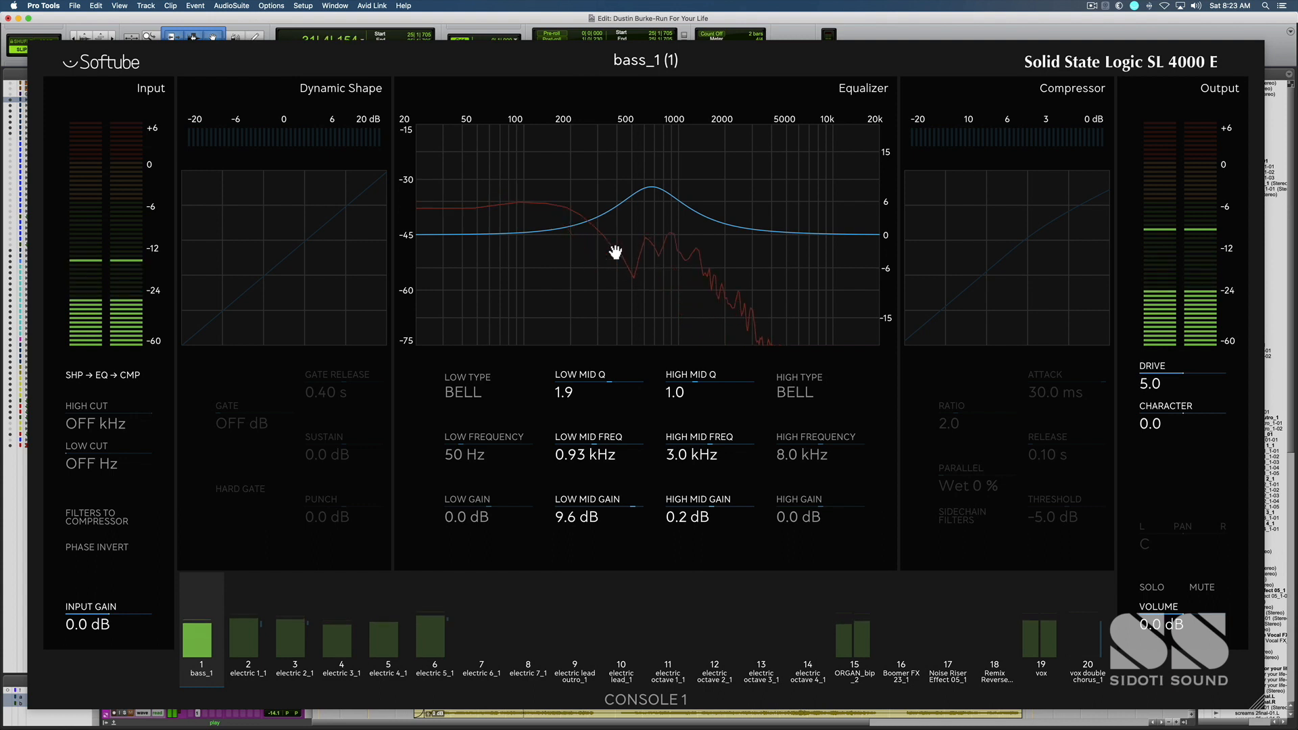
key(space)
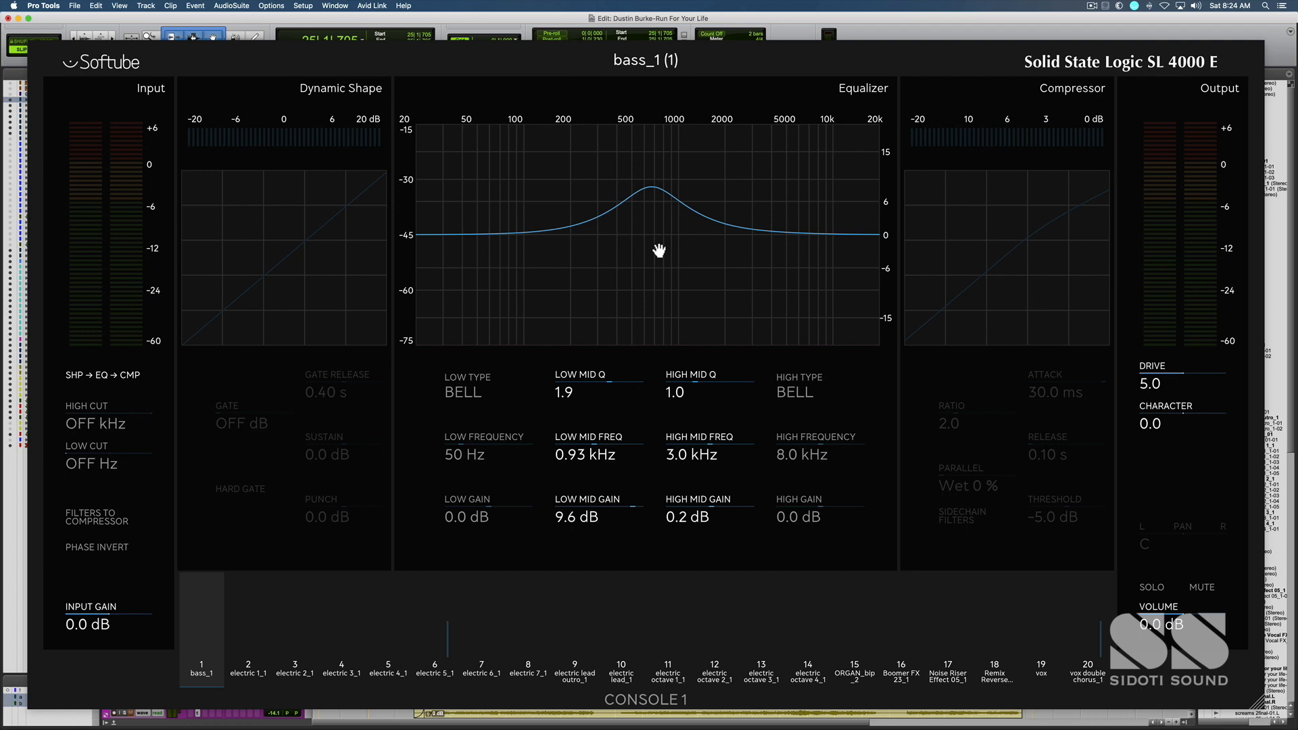
key(super+w)
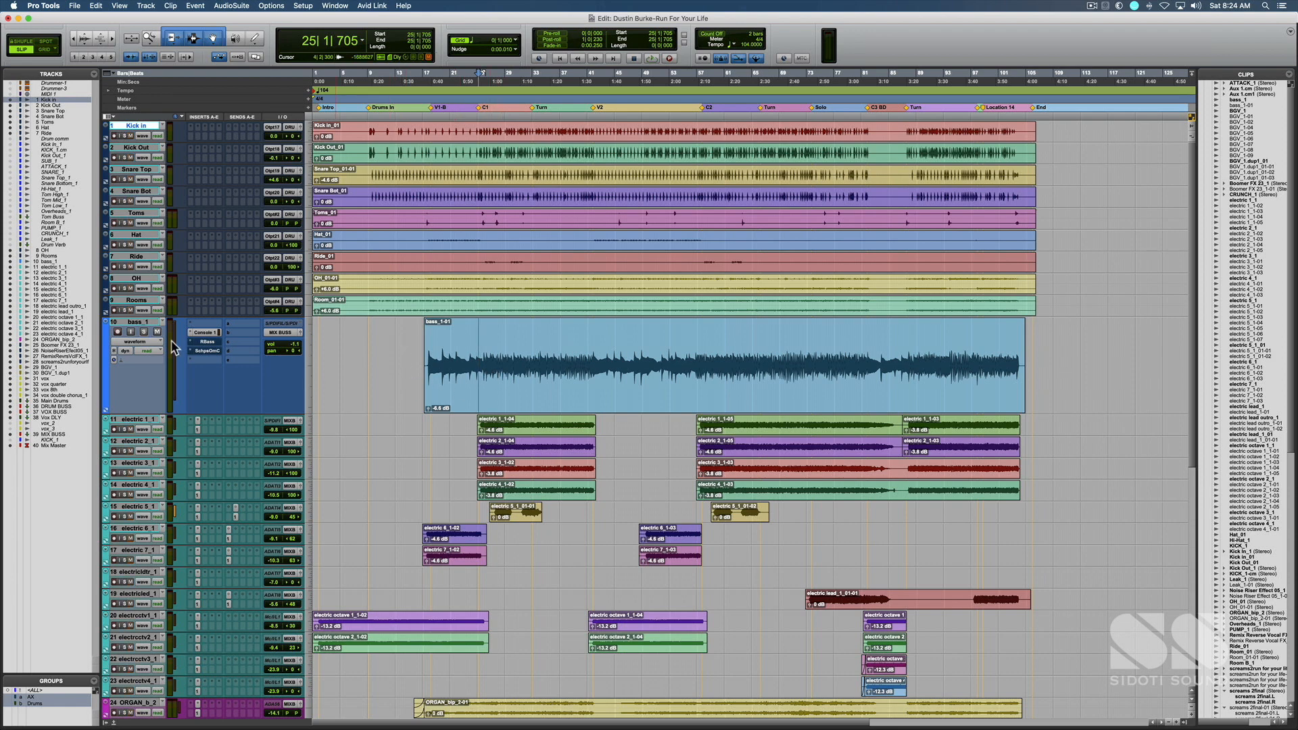
Step: Raise the Console 1 high mid gain on bass_1 to 7.9 dB at 3.0 kHz while the mix plays
key(space)
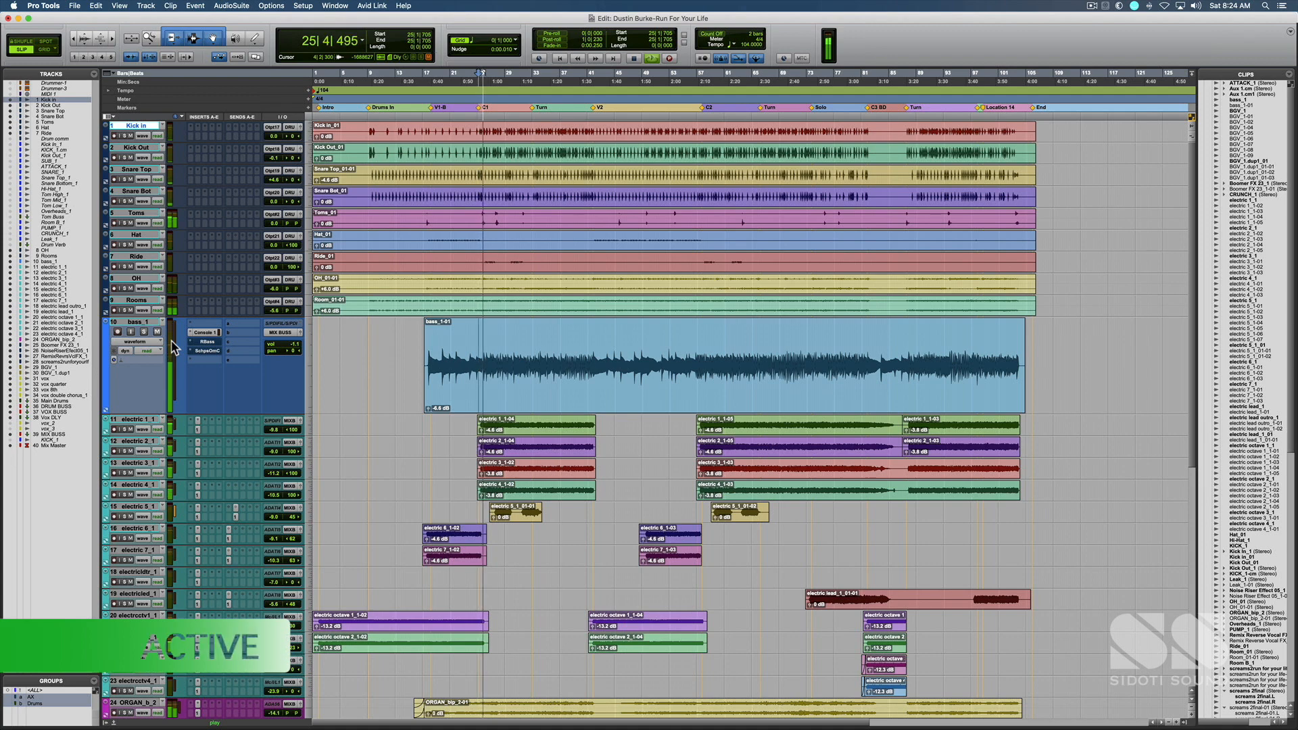
key(F1)
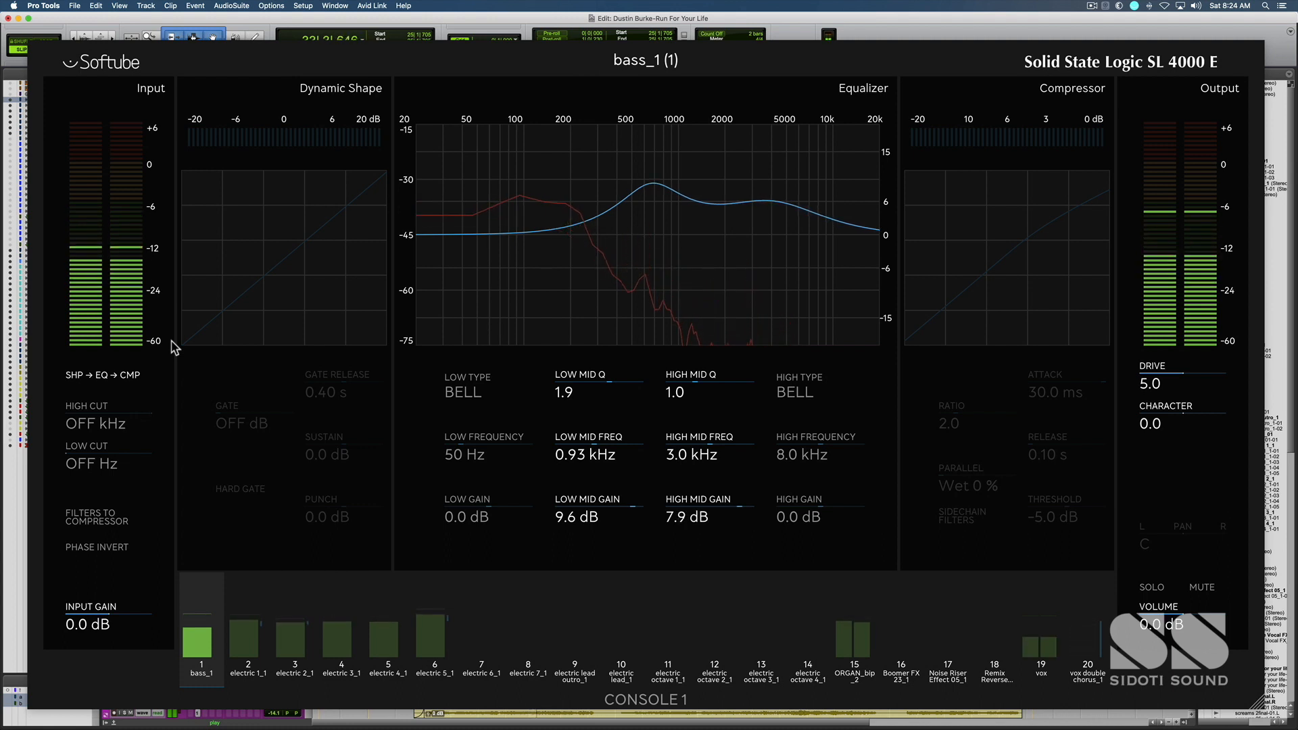
key(space)
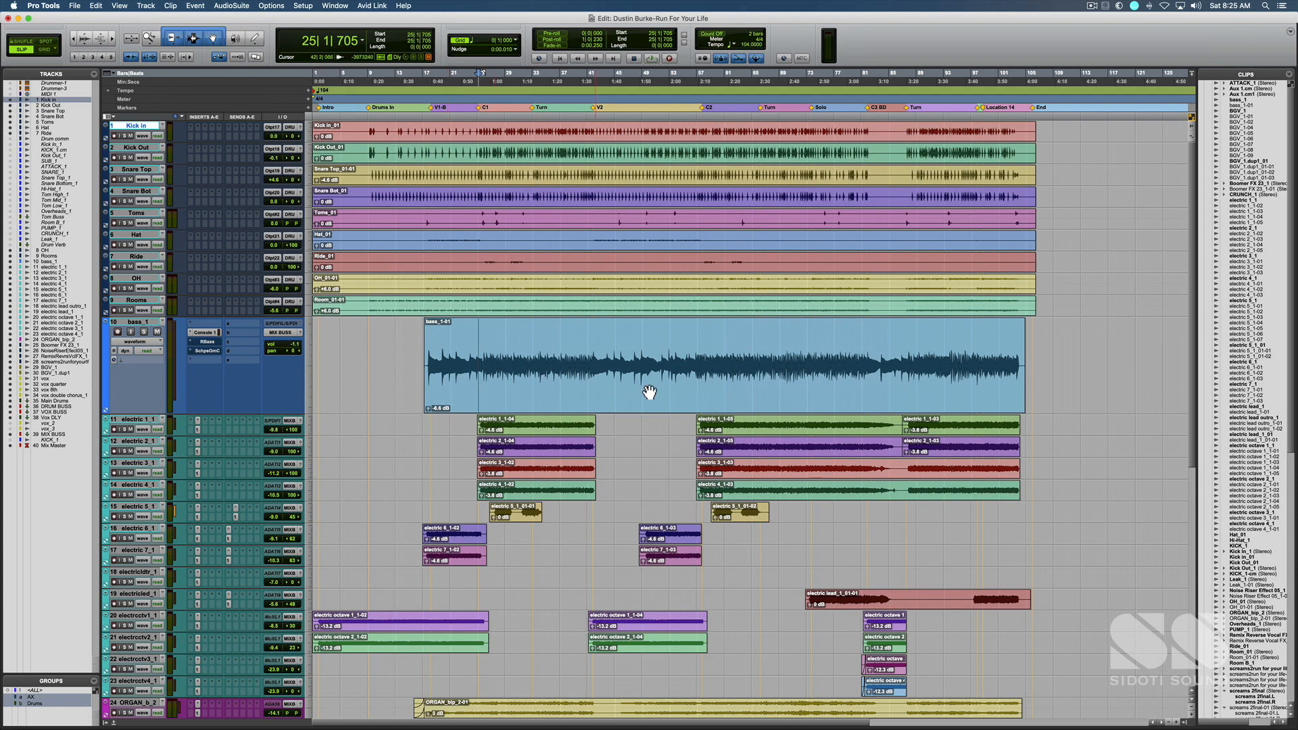
Step: Compare the bass in the mix with Console 1 bypassed and active during playback, leaving the insert active
super+click(205, 338)
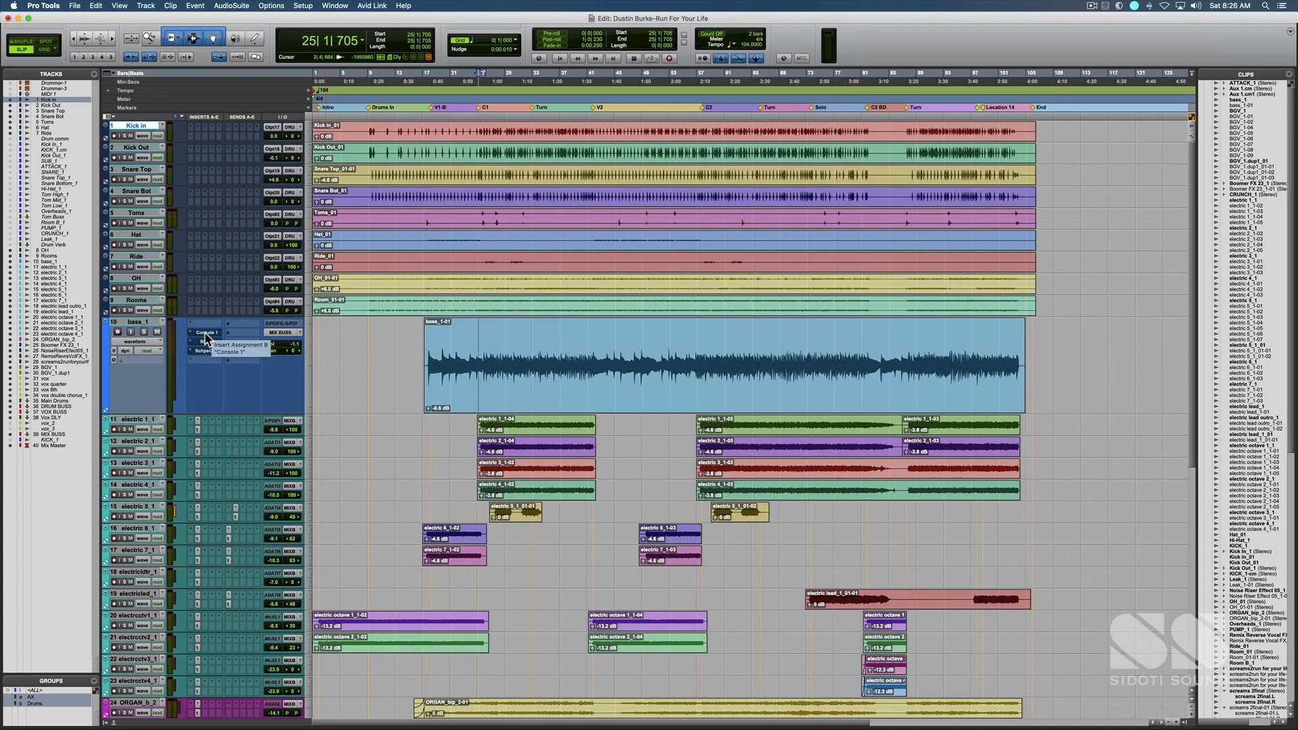
key(space)
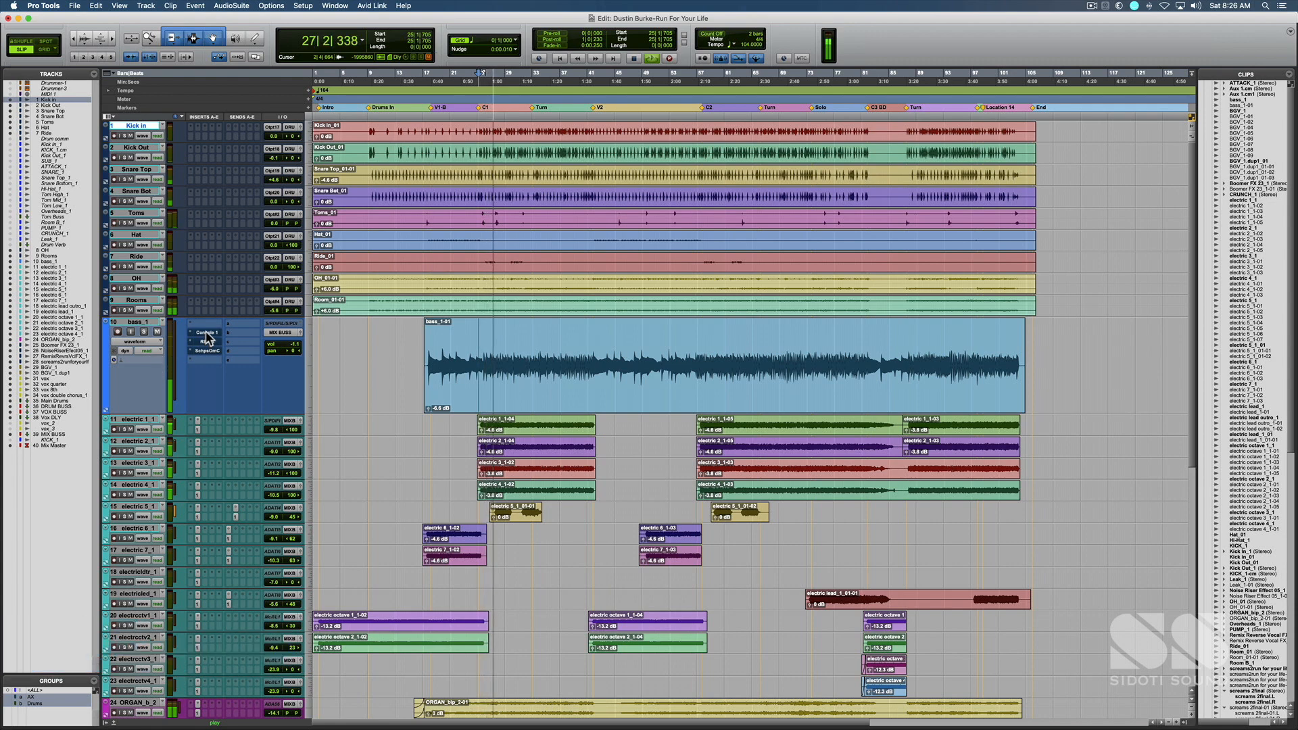
super+click(207, 338)
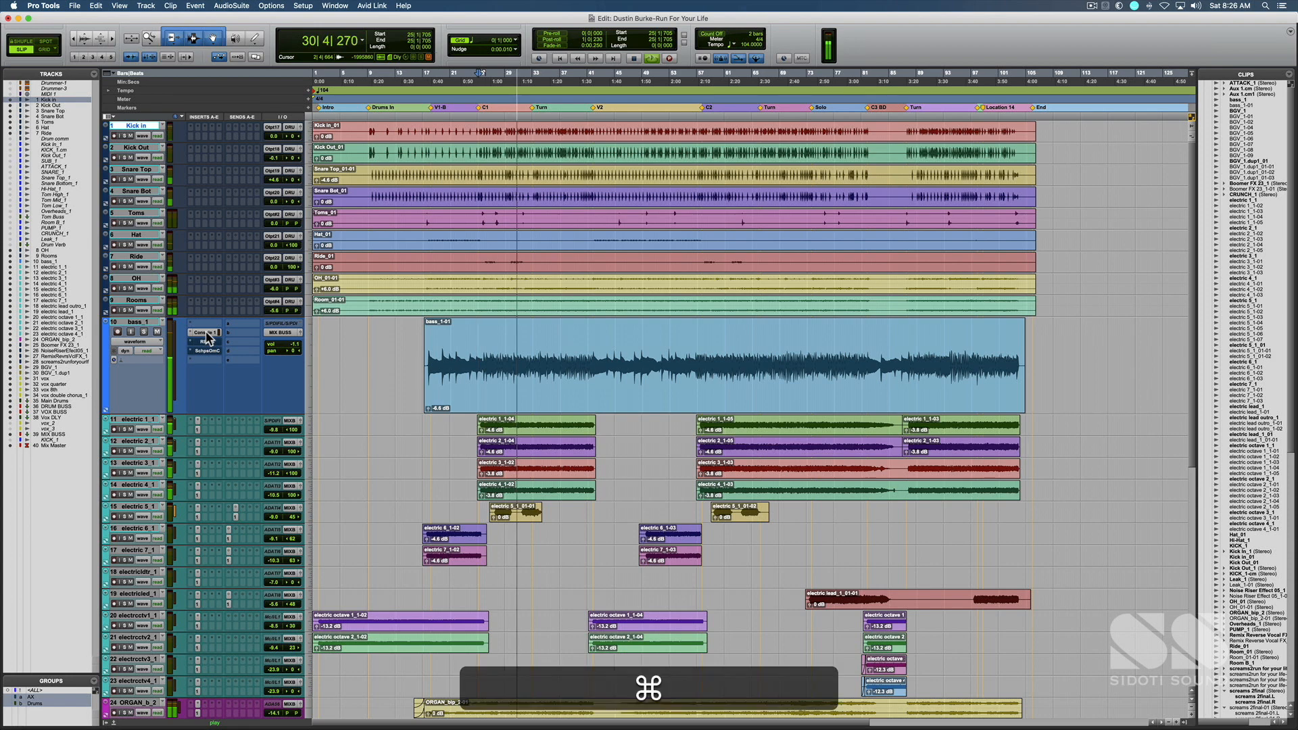
super+click(206, 338)
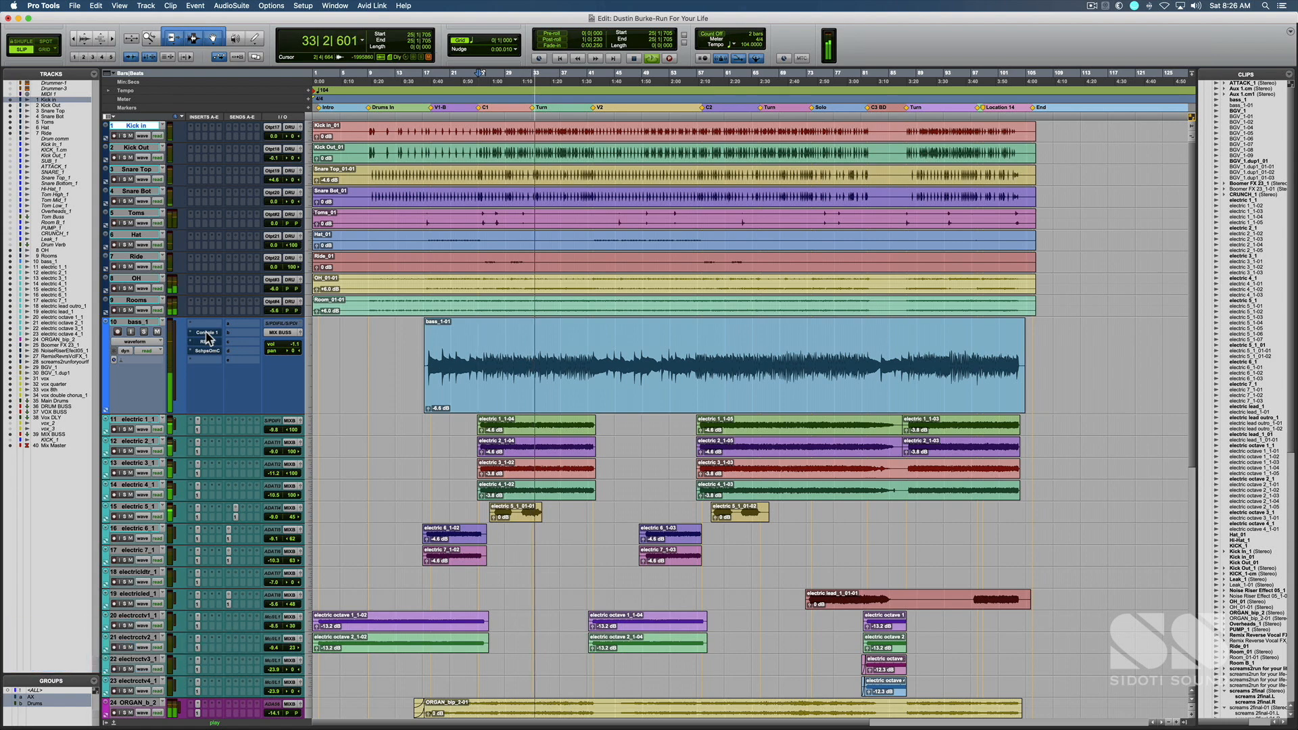
super+click(206, 338)
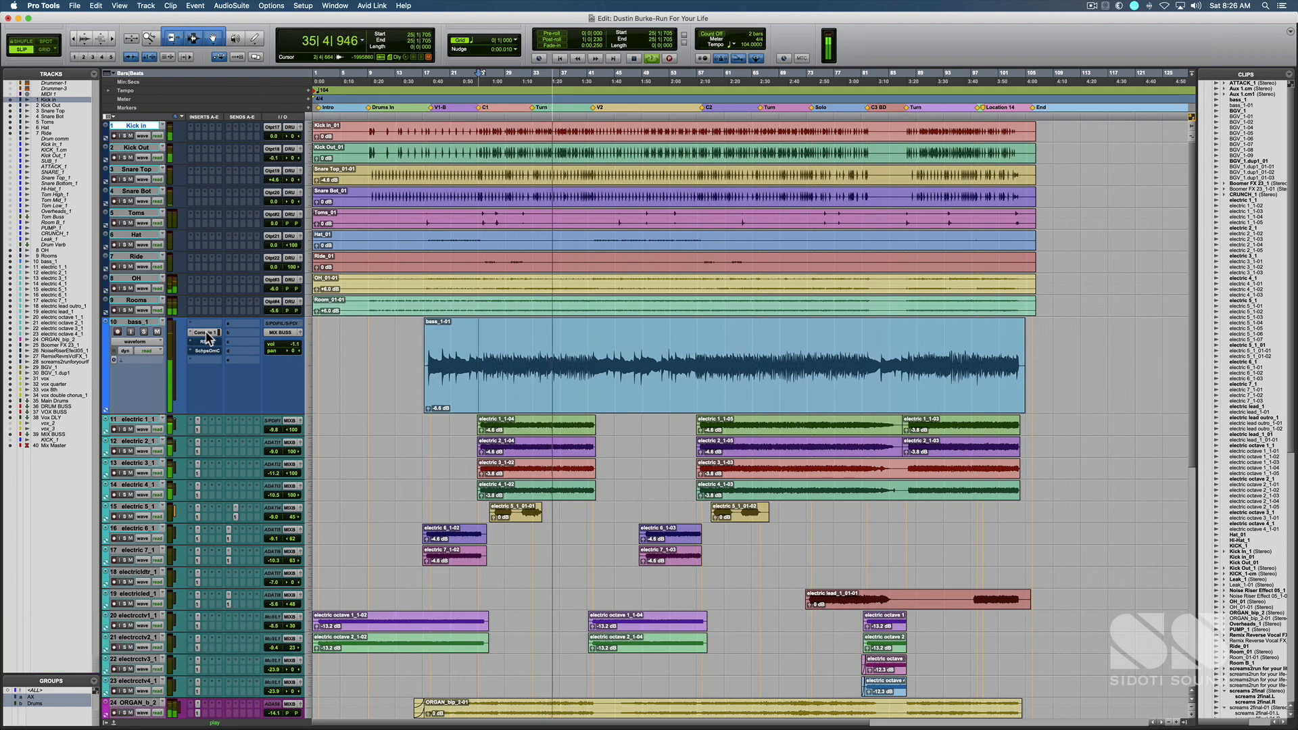
key(super)
super+click(206, 331)
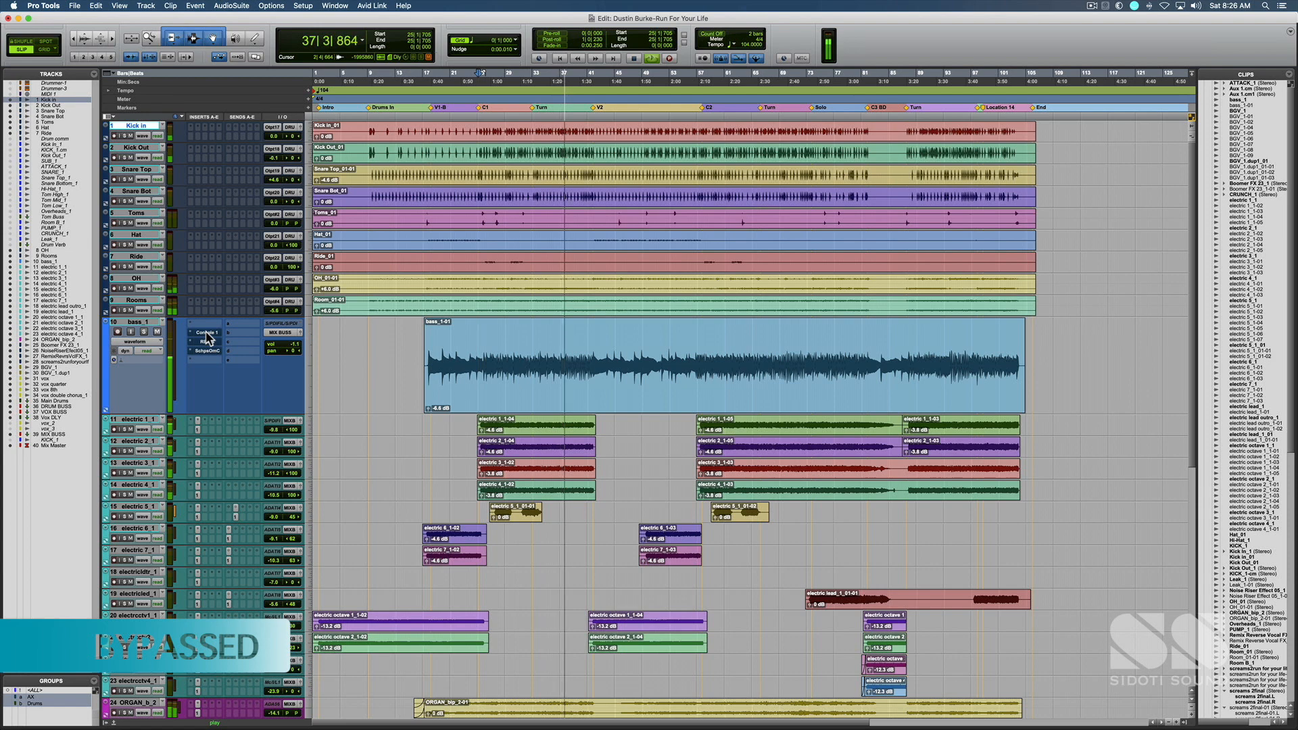
super+click(206, 332)
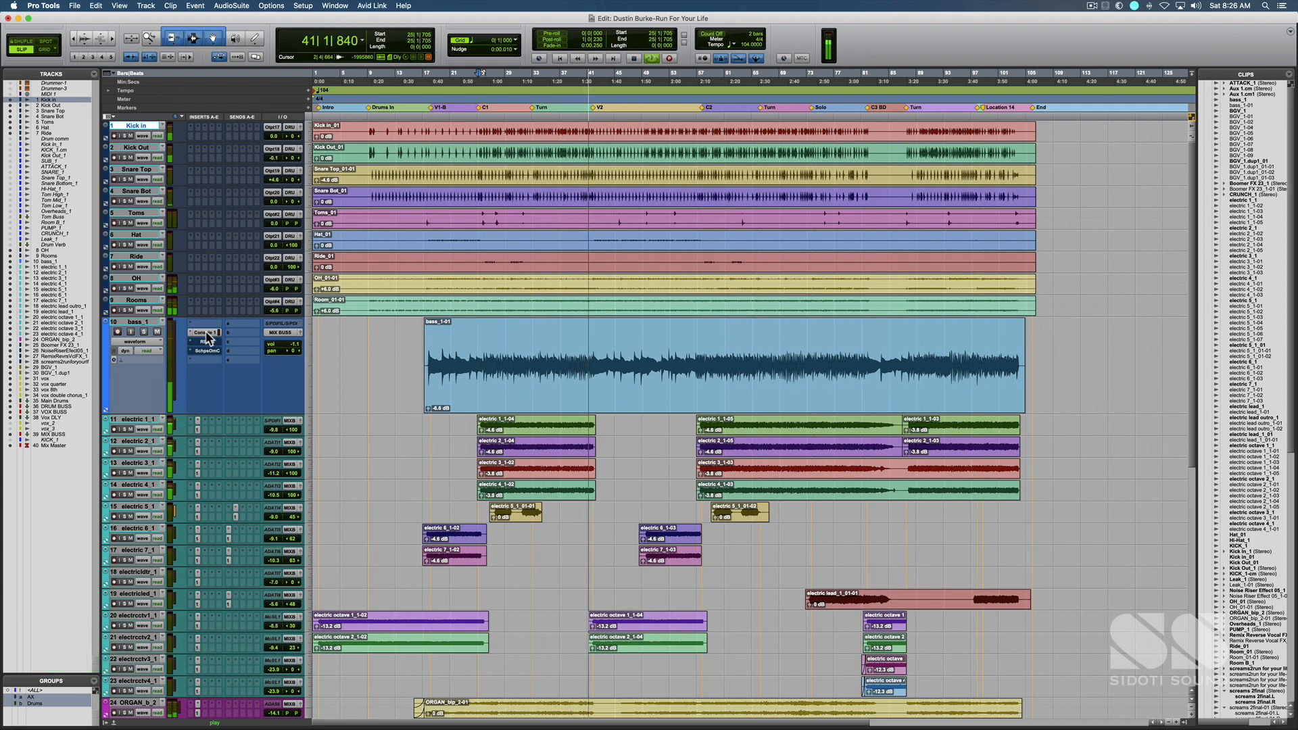
key(space)
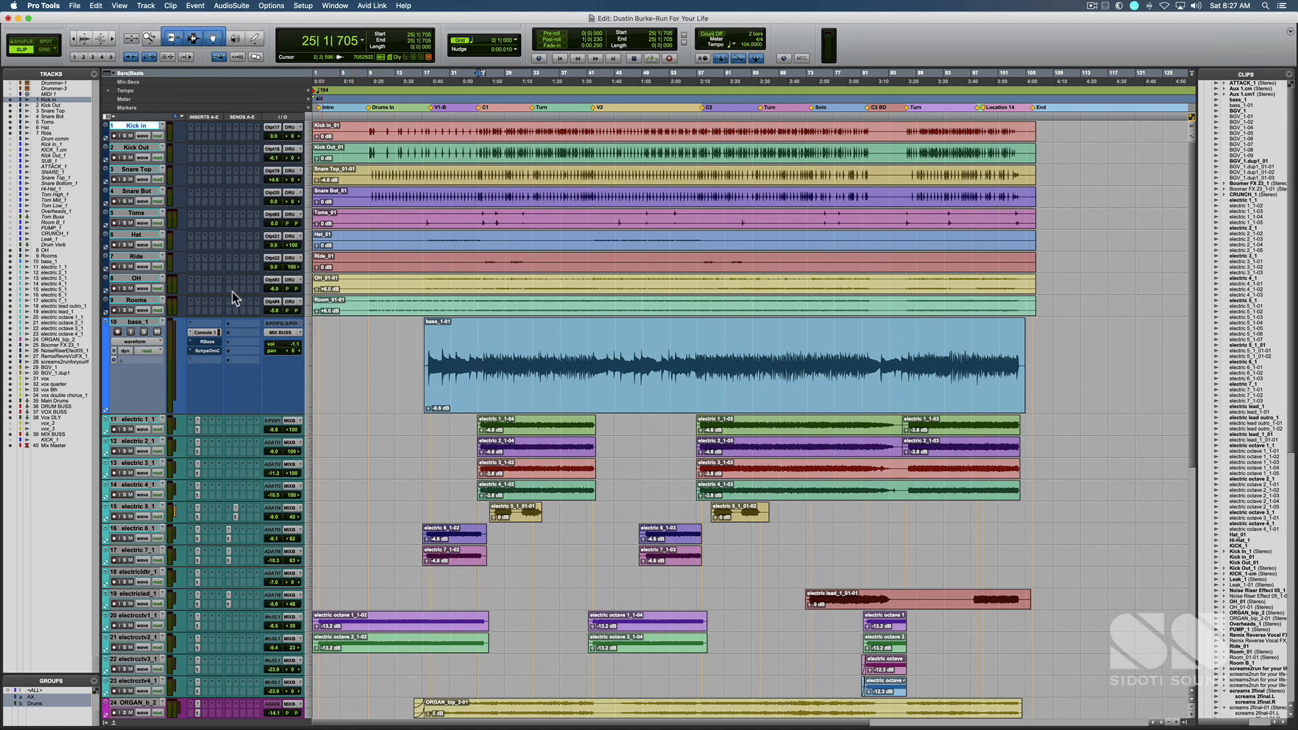
Step: Open the RBass plug-in on bass_1, move its window aside and examine its intensity and bypass controls
click(207, 343)
drag(635, 144, 856, 128)
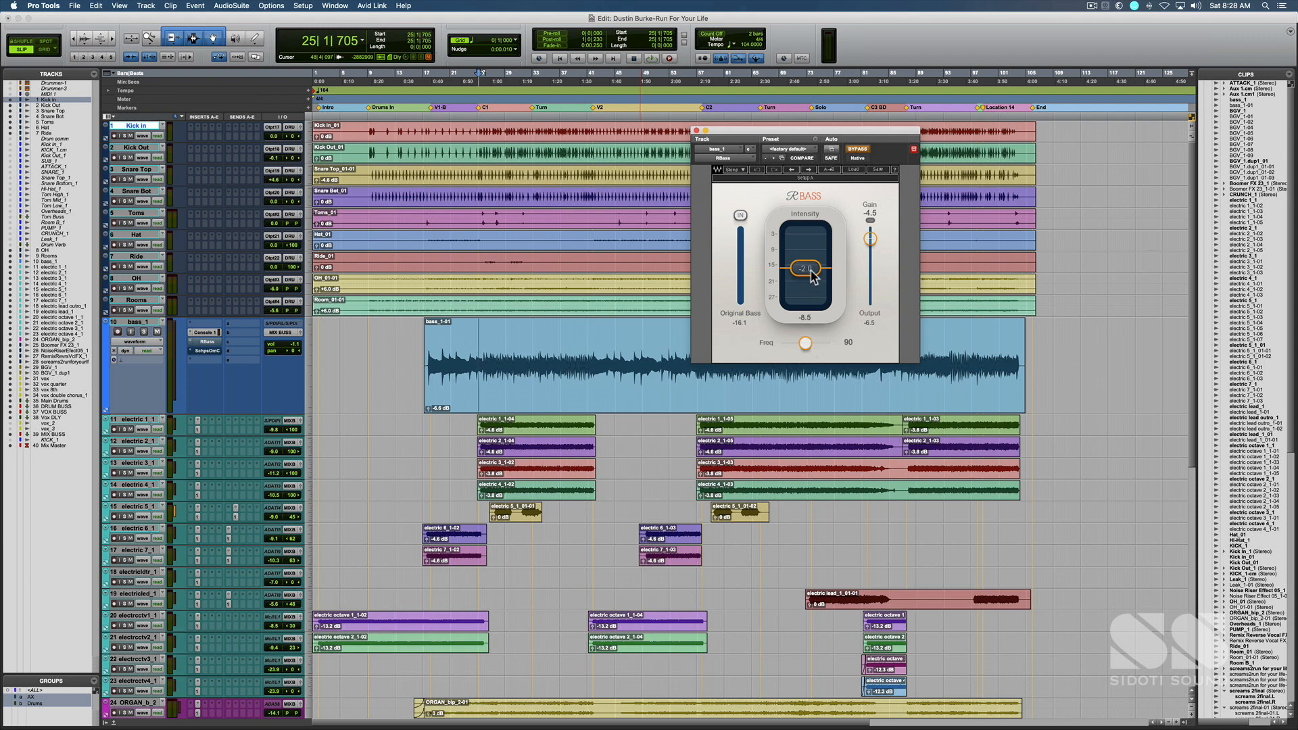
mouse_move(812, 276)
mouse_down()
mouse_move(811, 309)
mouse_move(805, 268)
mouse_up()
click(857, 153)
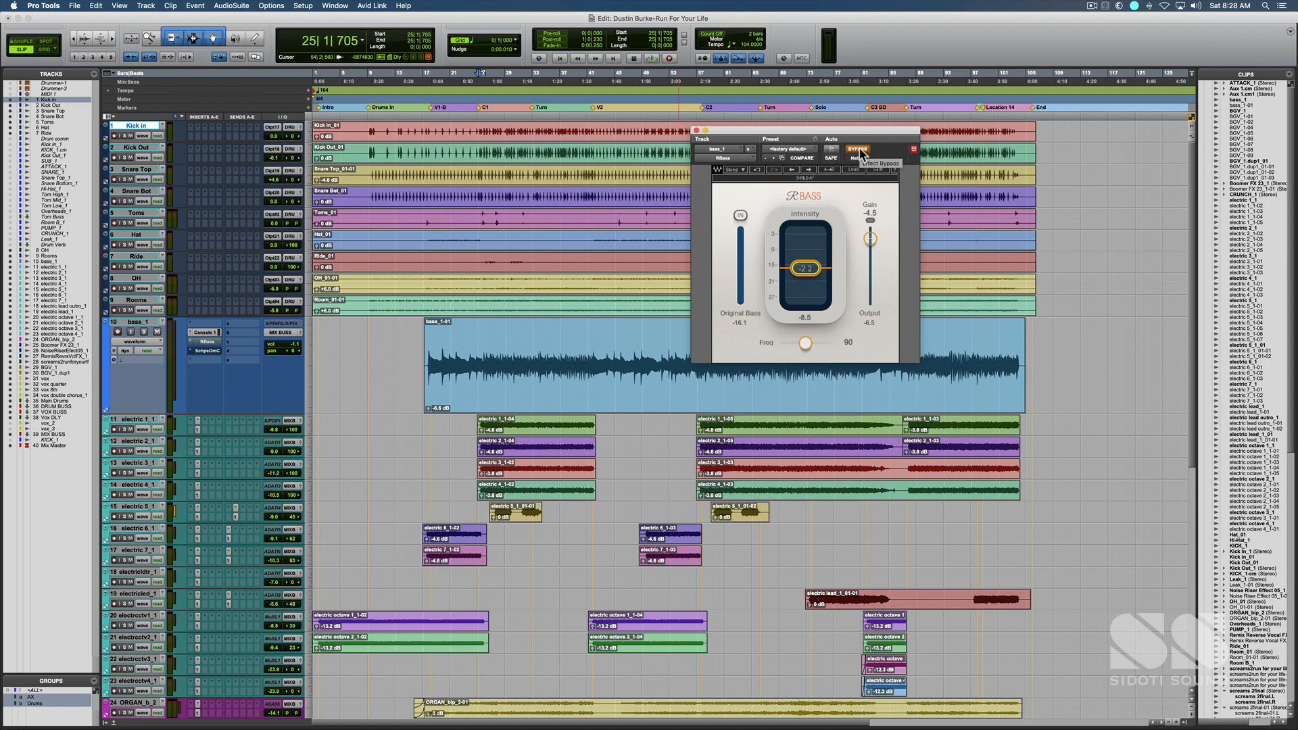
Step: Open the RBass user guide and bring its Introduction on page 2 into view for reading
click(895, 170)
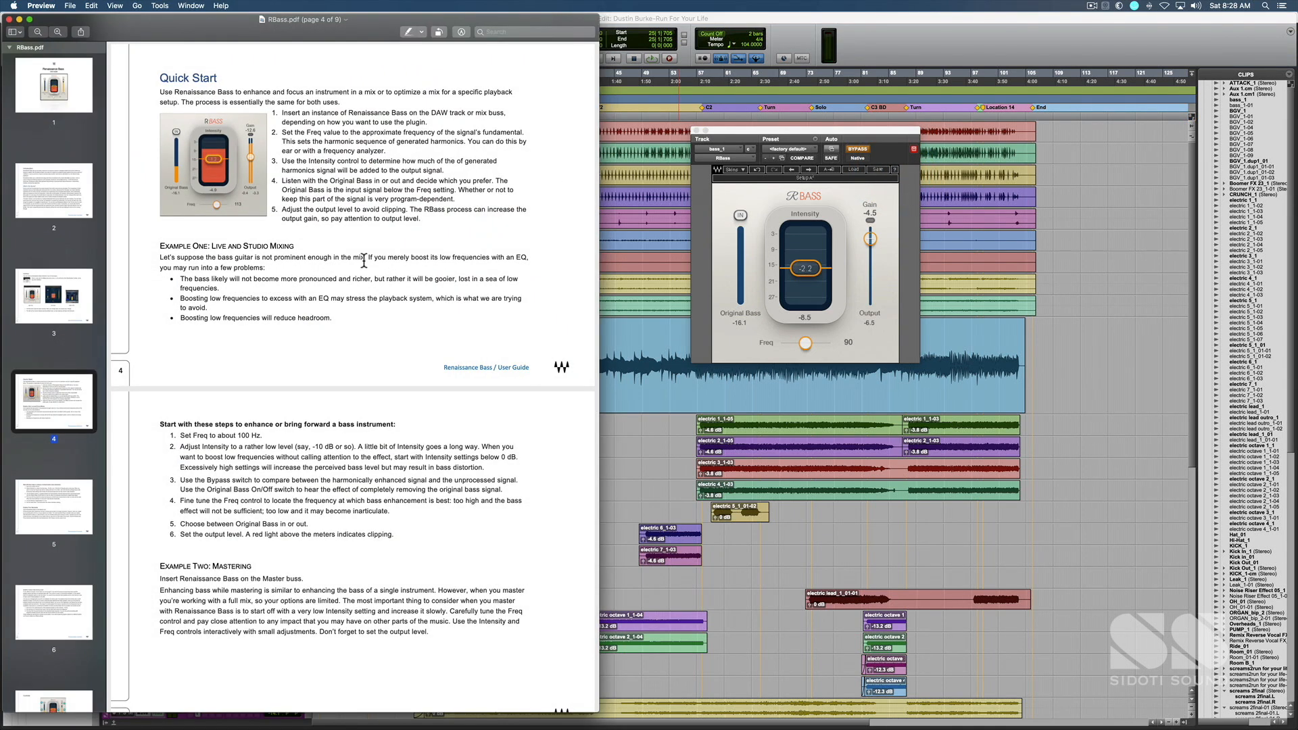
scroll(364, 259, up, 5)
scroll(364, 259, up, 10)
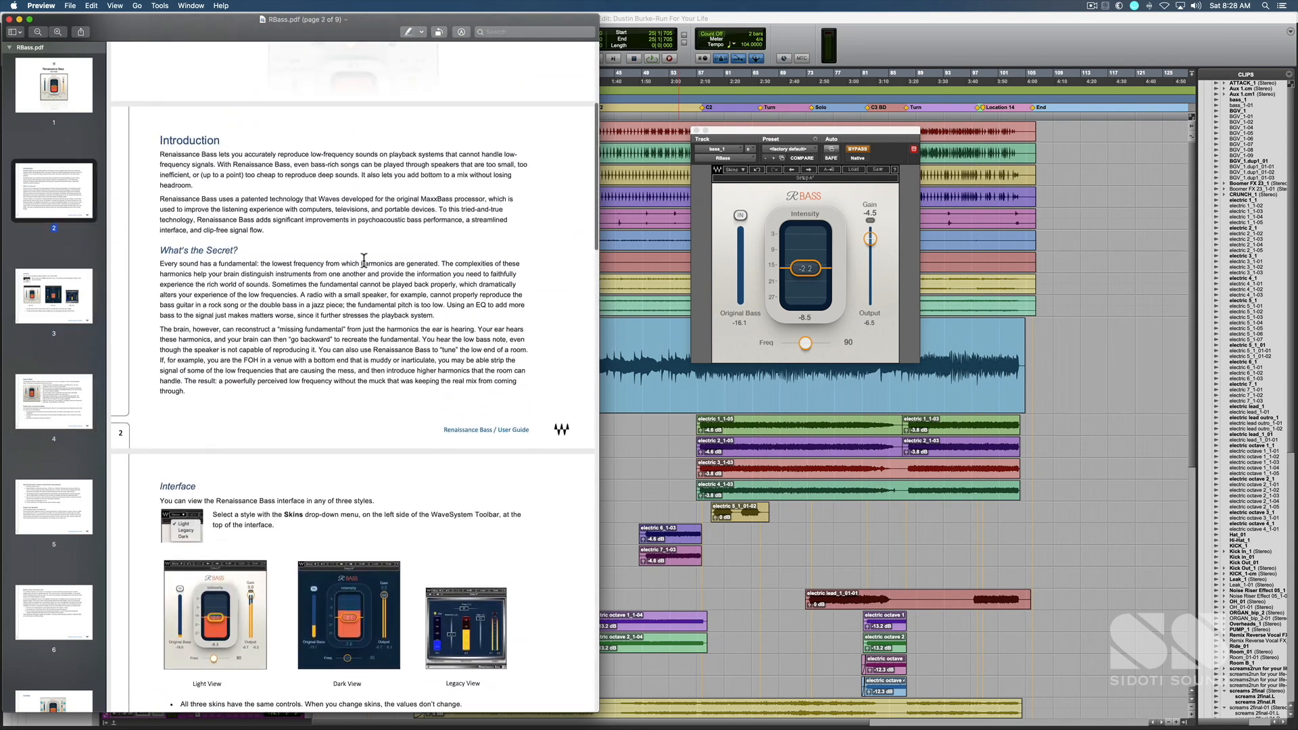
drag(198, 28, 597, 45)
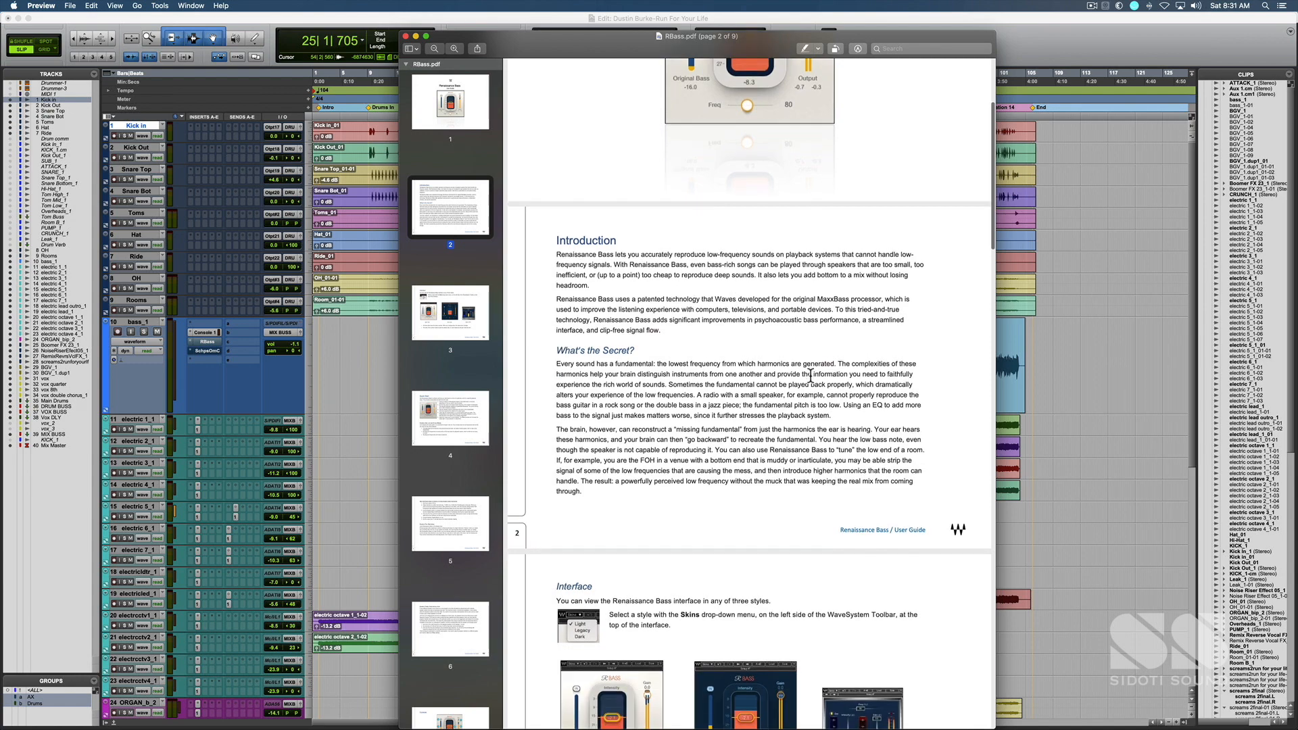
Step: Read the Introduction and "What's the Secret?" sections of the RBass guide, and close the document viewer to return to Pro Tools
scroll(778, 358, down, 5)
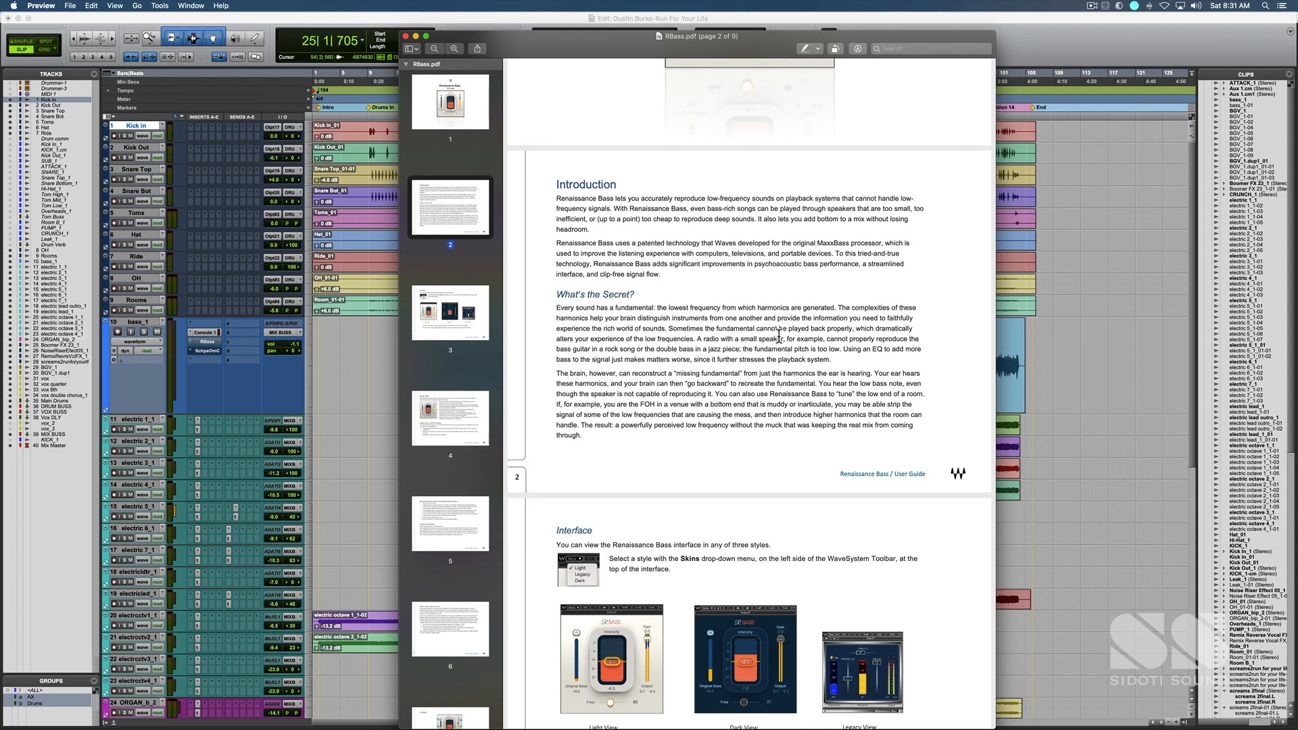
scroll(754, 356, down, 1)
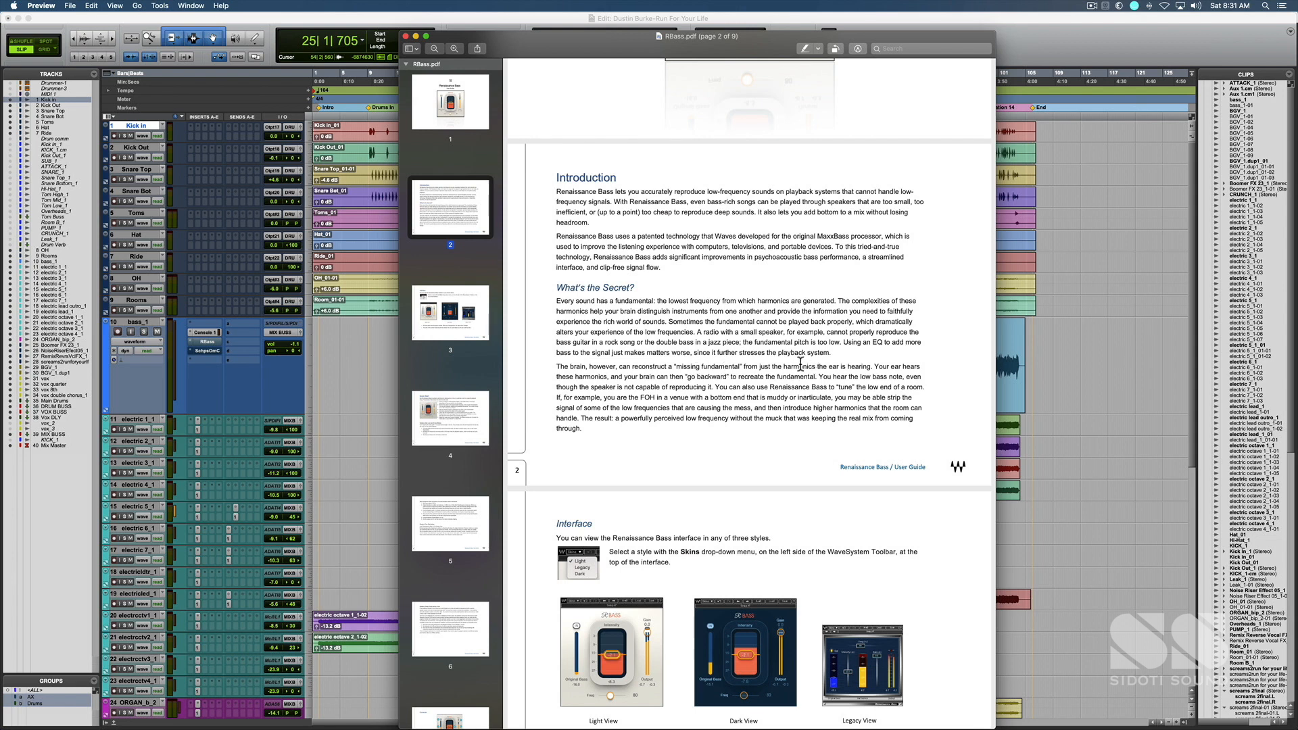
key(super+q)
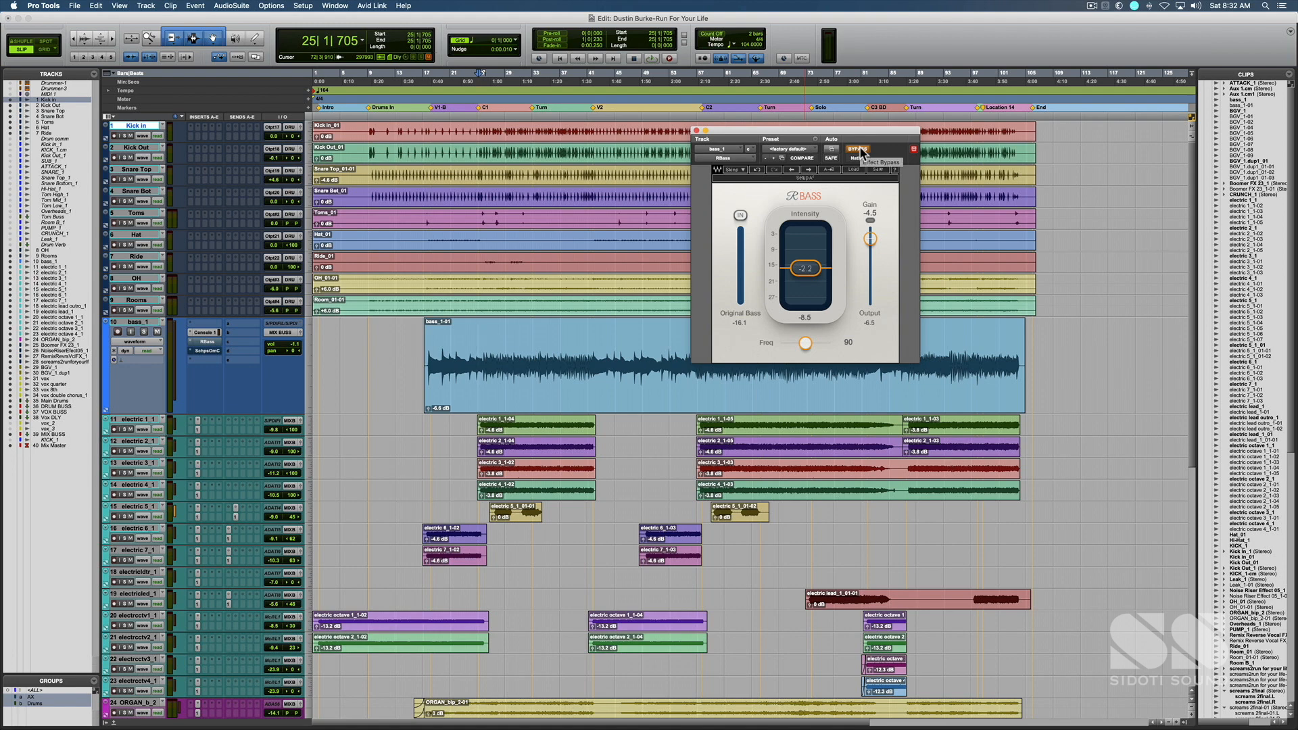
Step: Compare the bass in the mix with RBass bypassed and active during playback, leaving RBass active and stopping the transport
key(space)
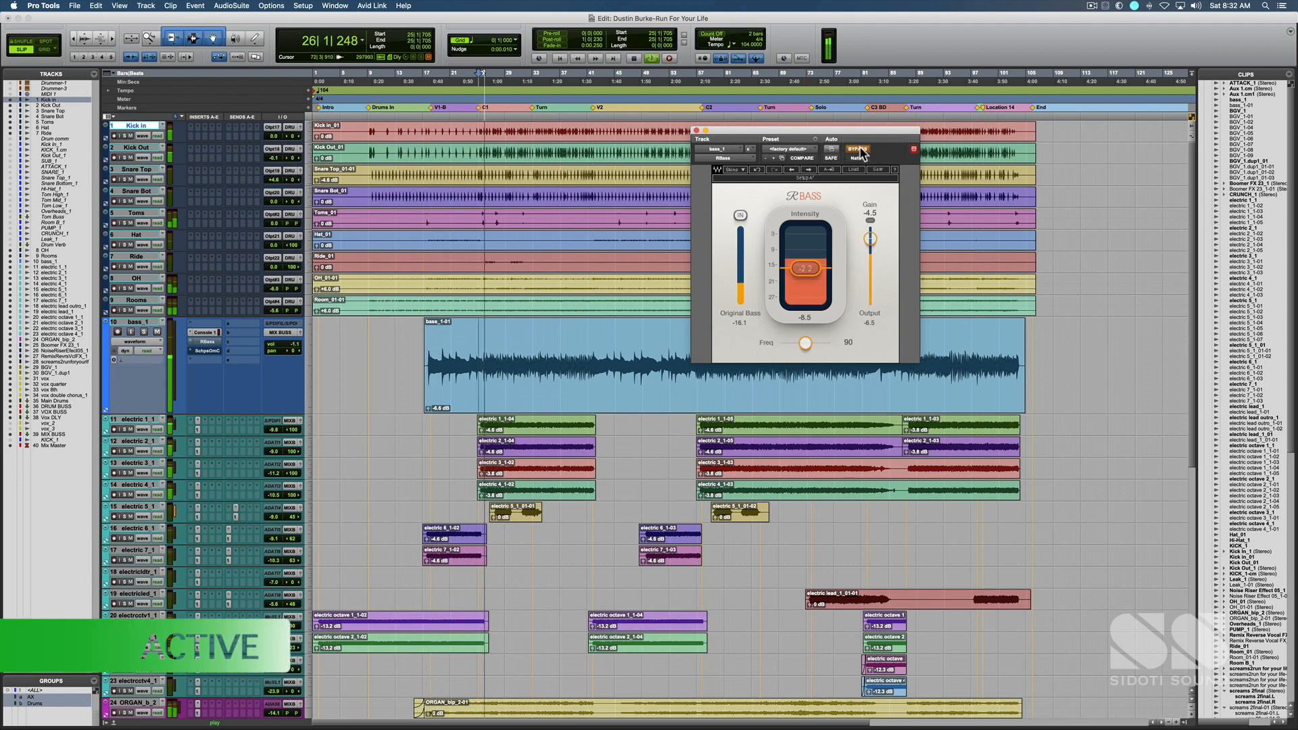
click(860, 148)
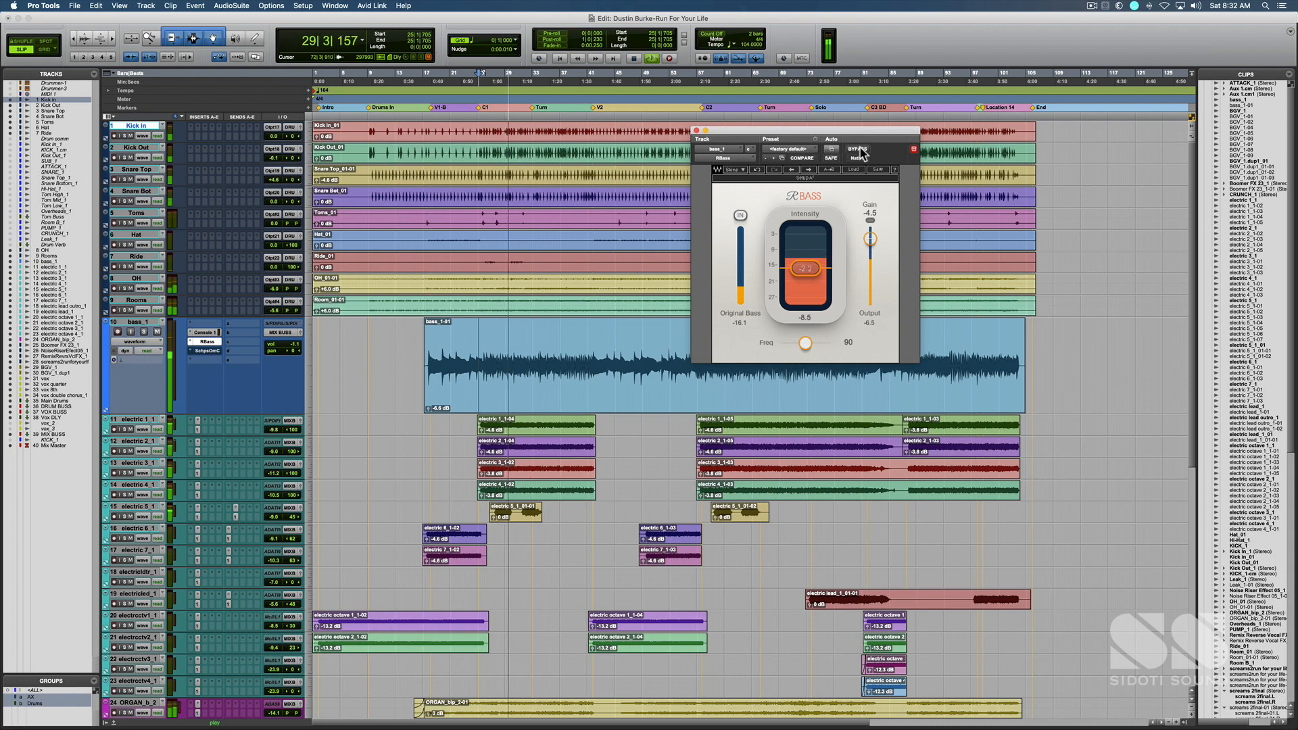
click(858, 149)
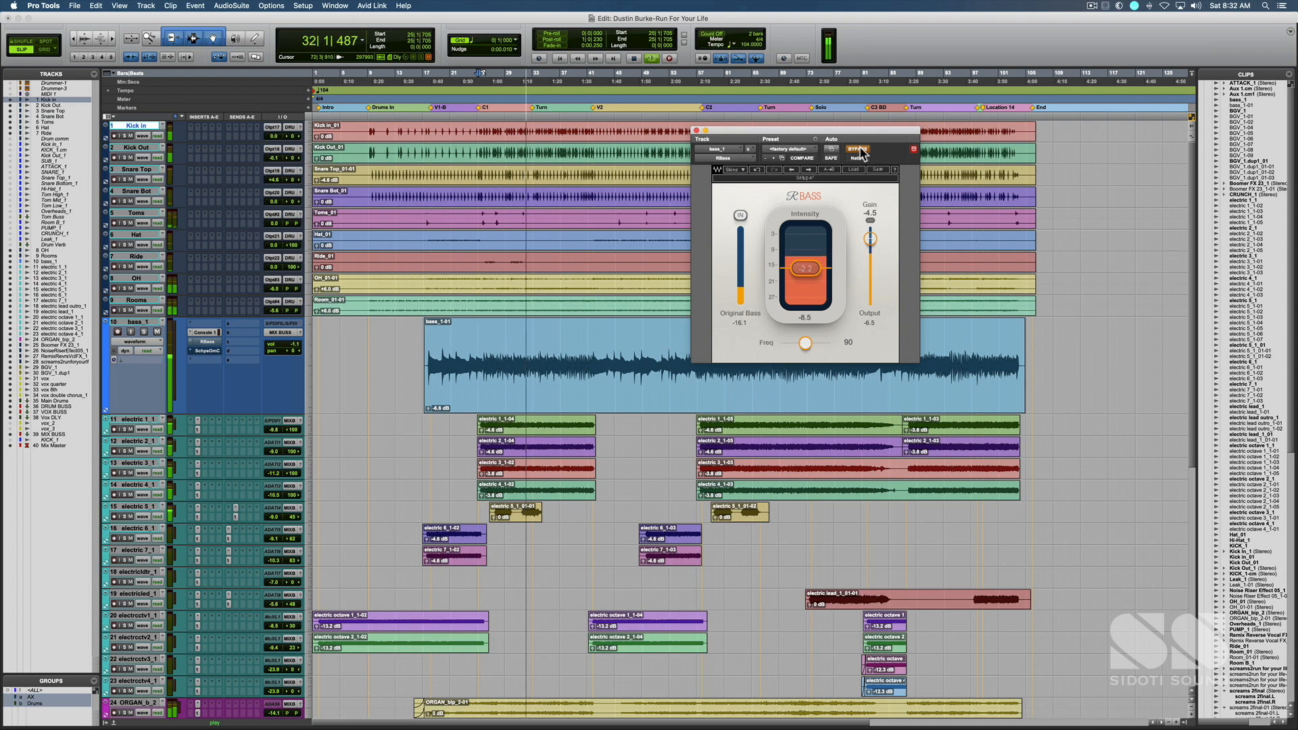
click(861, 150)
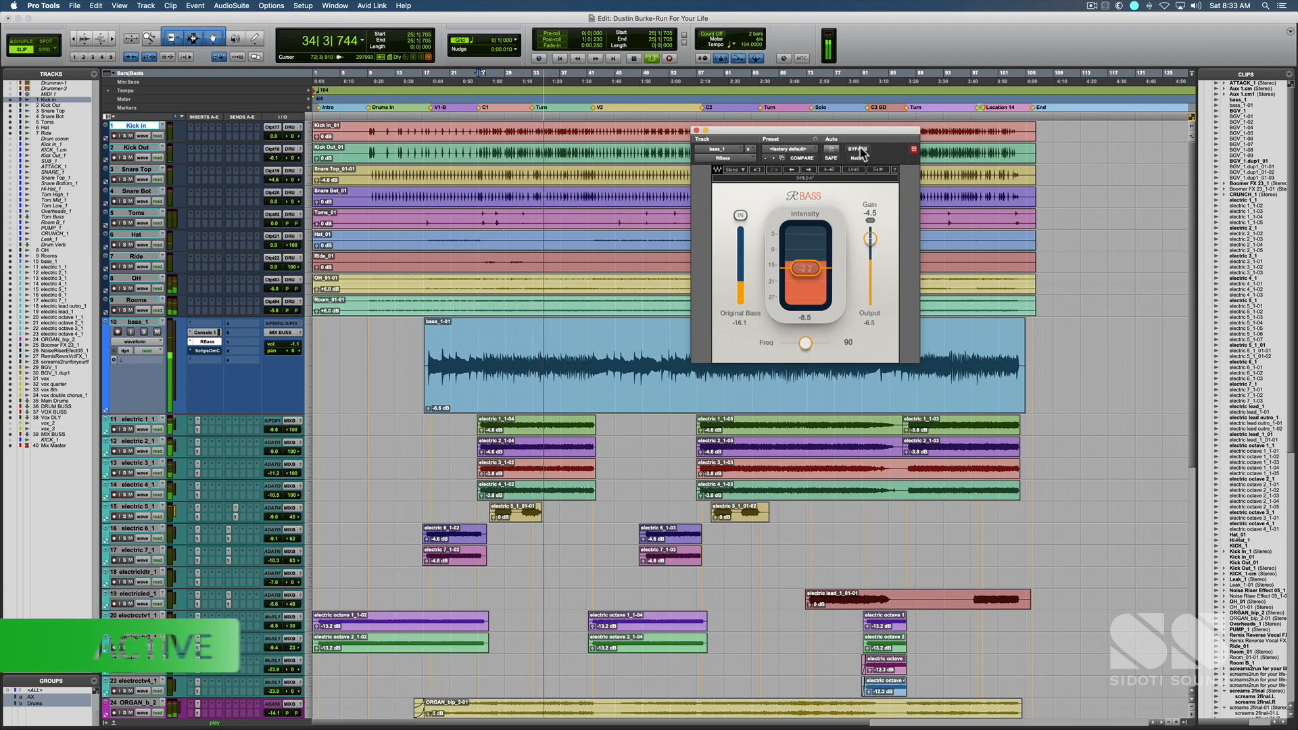
click(861, 150)
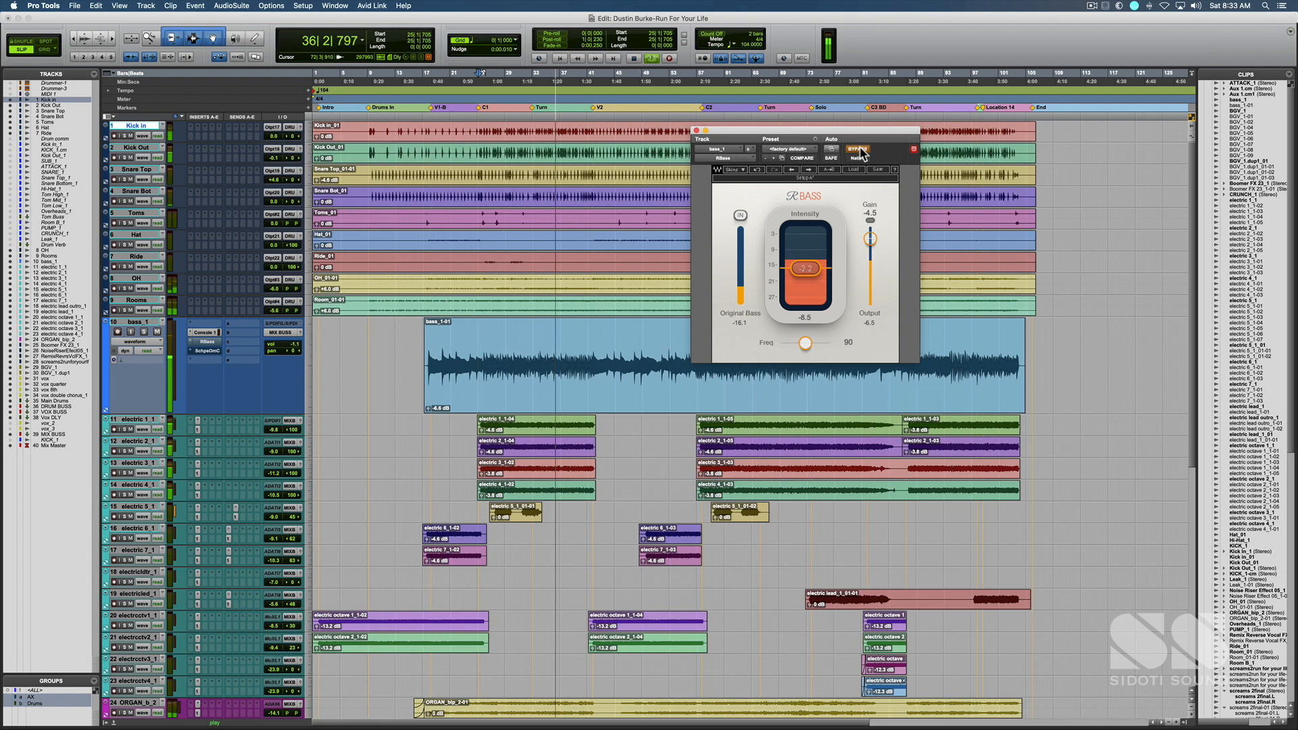
click(859, 149)
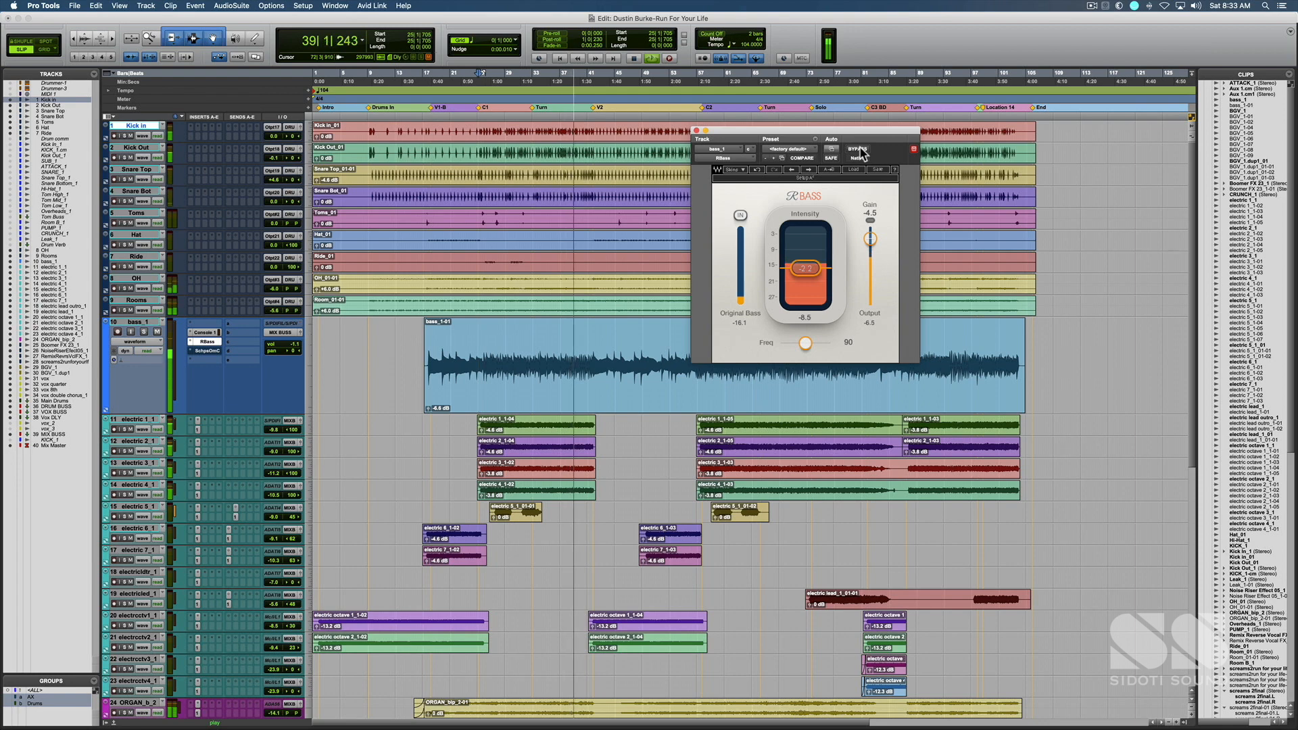
key(space)
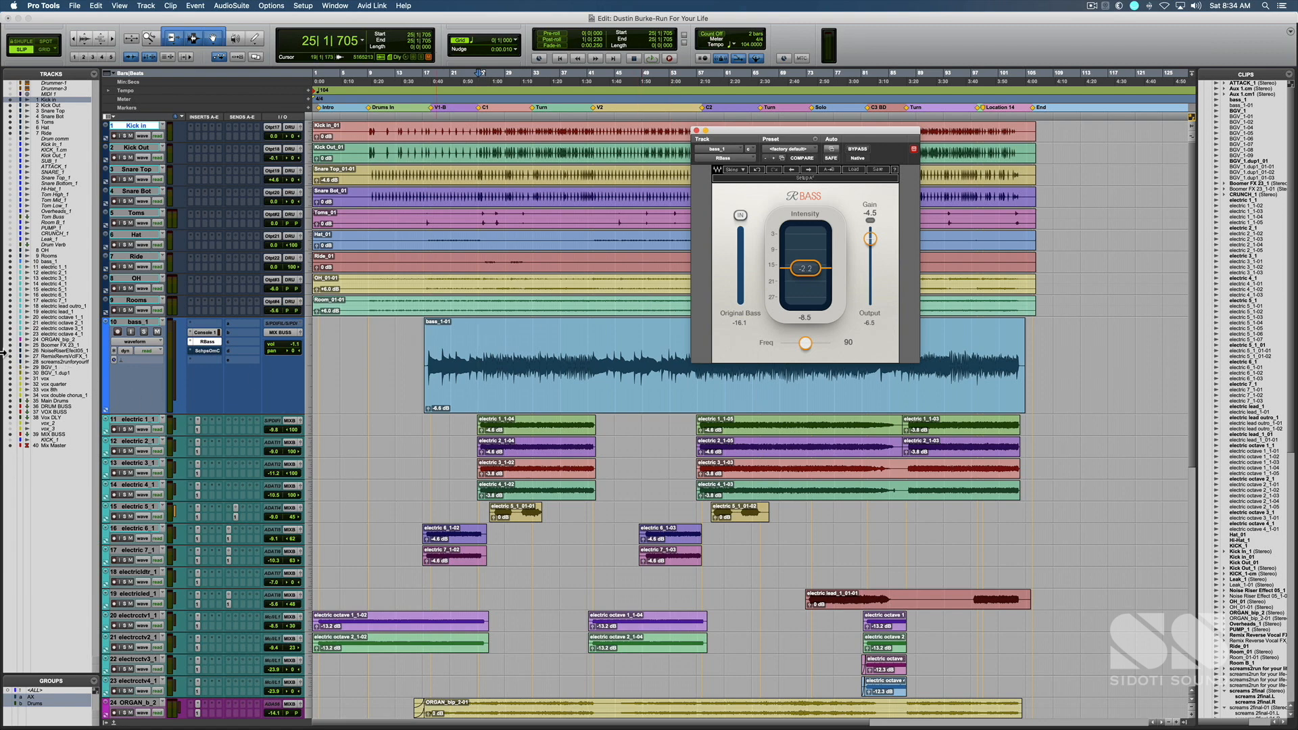
Step: Open the Scheps Omni Channel plug-in on bass_1 and move its window aside to examine its modules and the bass_1 waveform
click(207, 350)
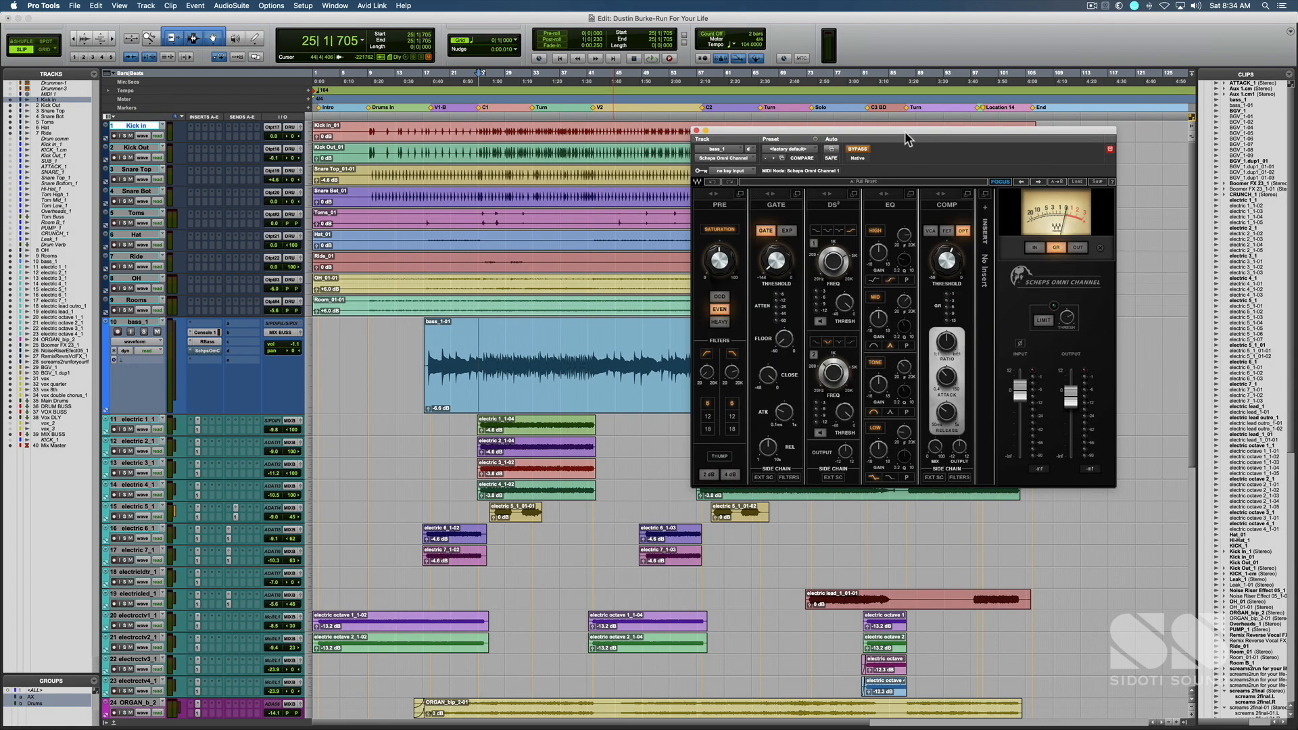
drag(907, 130, 706, 193)
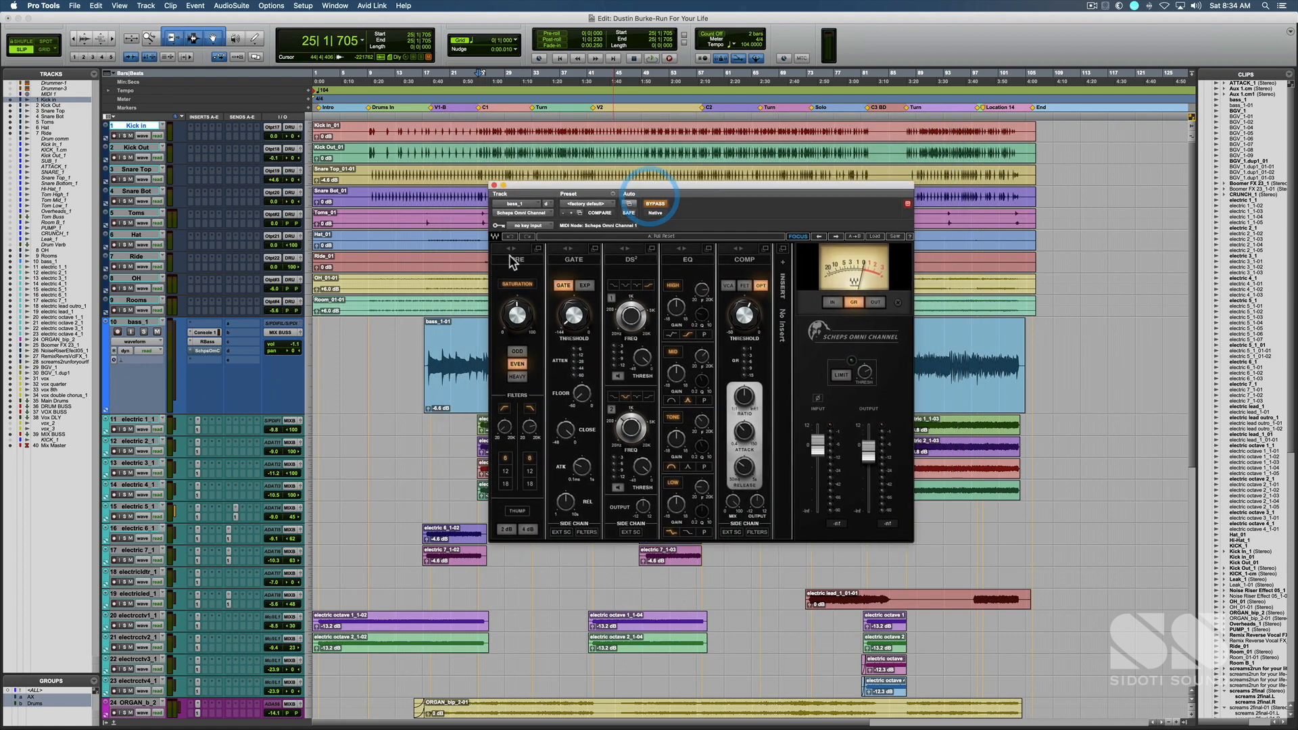
mouse_move(521, 320)
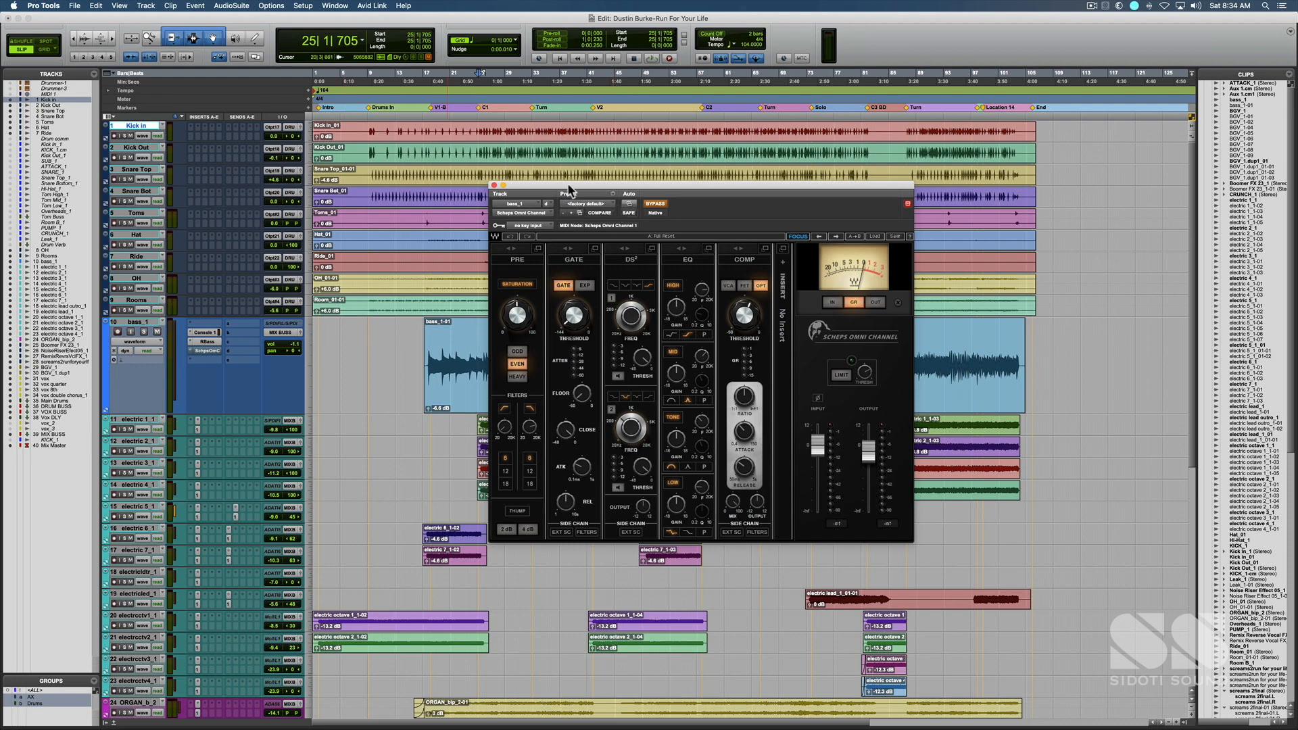
drag(495, 190, 417, 436)
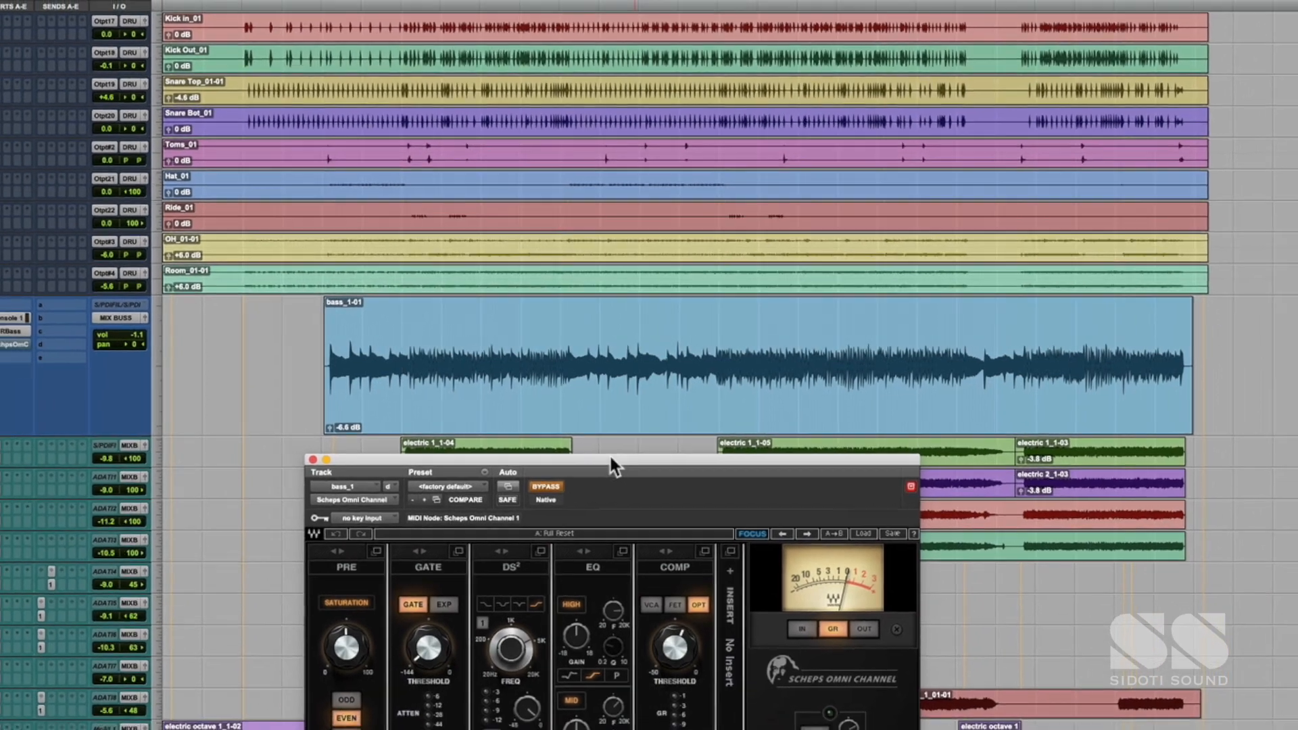
drag(611, 457, 719, 195)
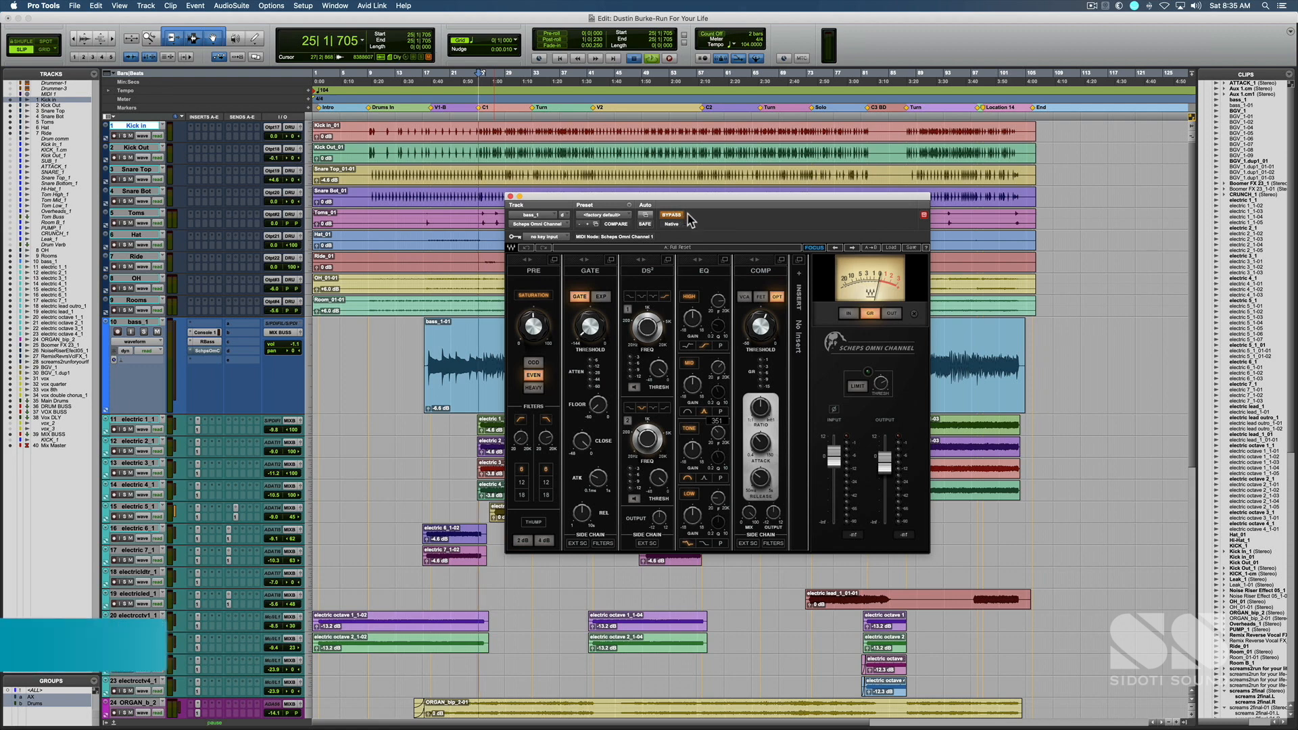
Step: Play the full mix and compare the bass with Scheps Omni Channel bypassed and active, and stop playback
key(space)
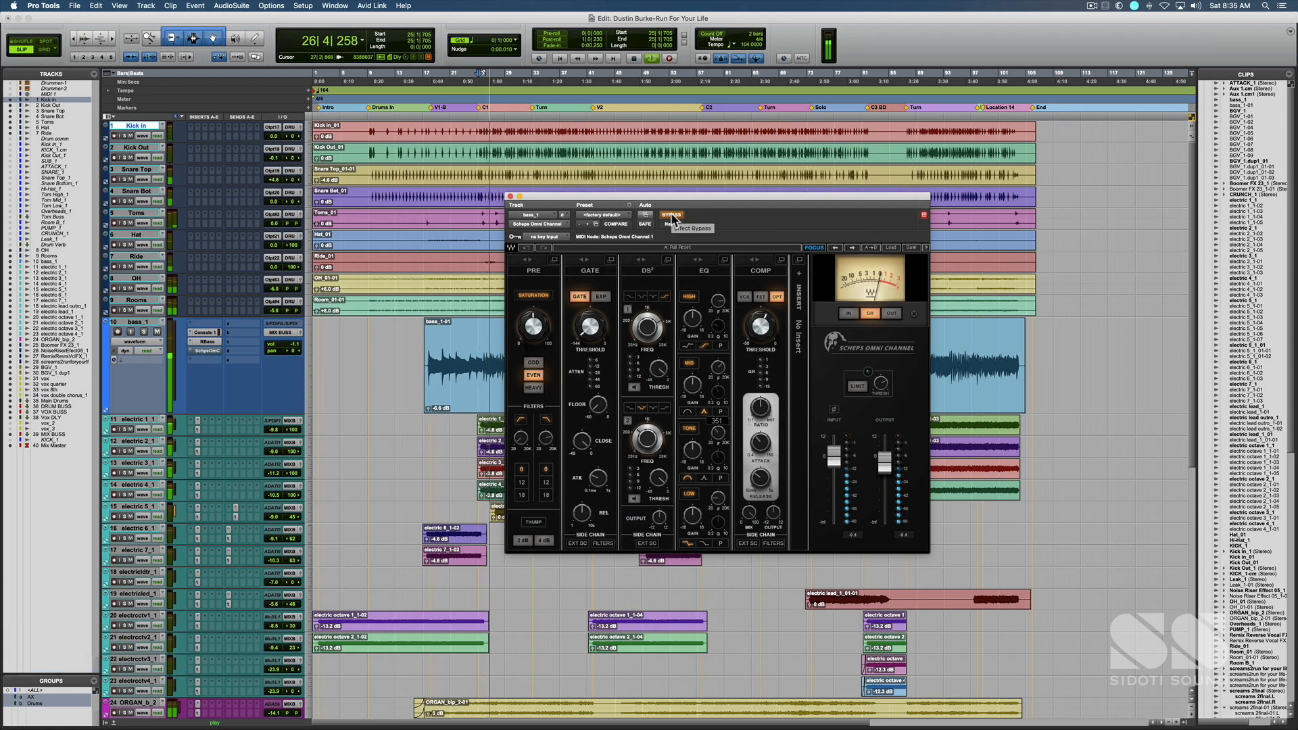
click(672, 215)
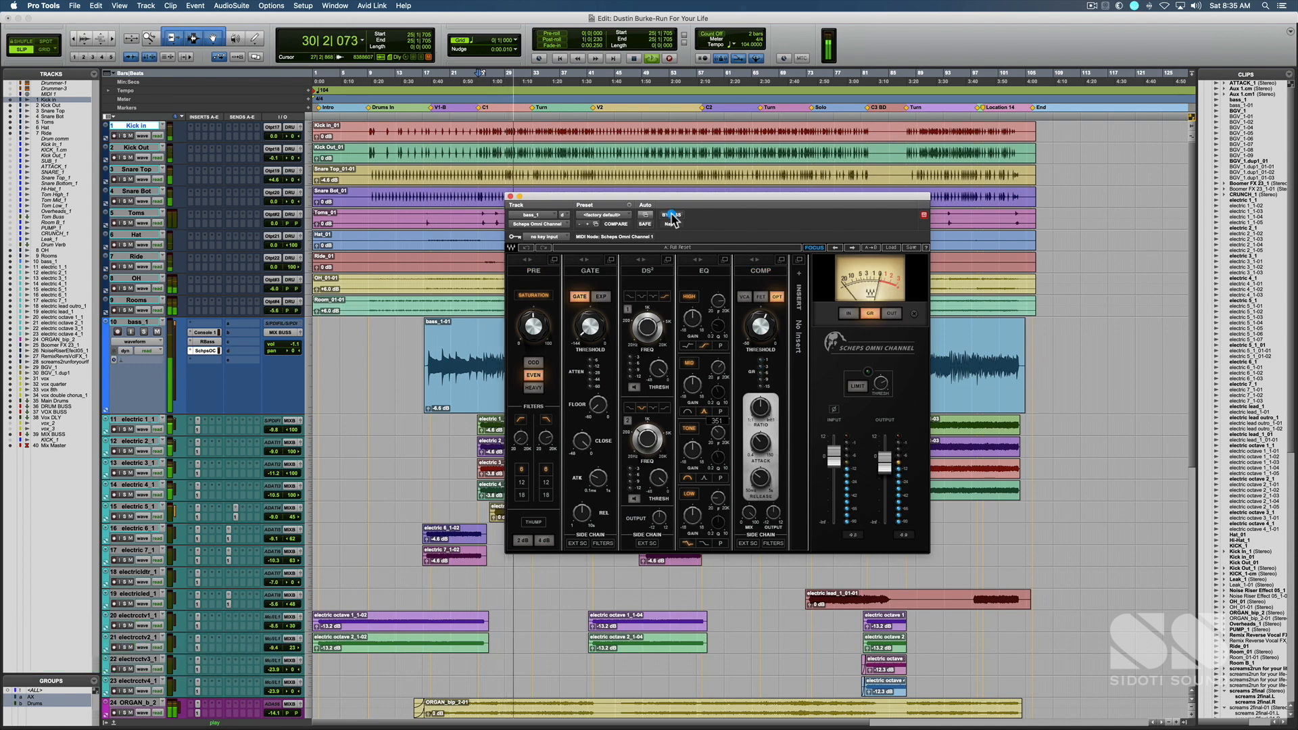
click(672, 215)
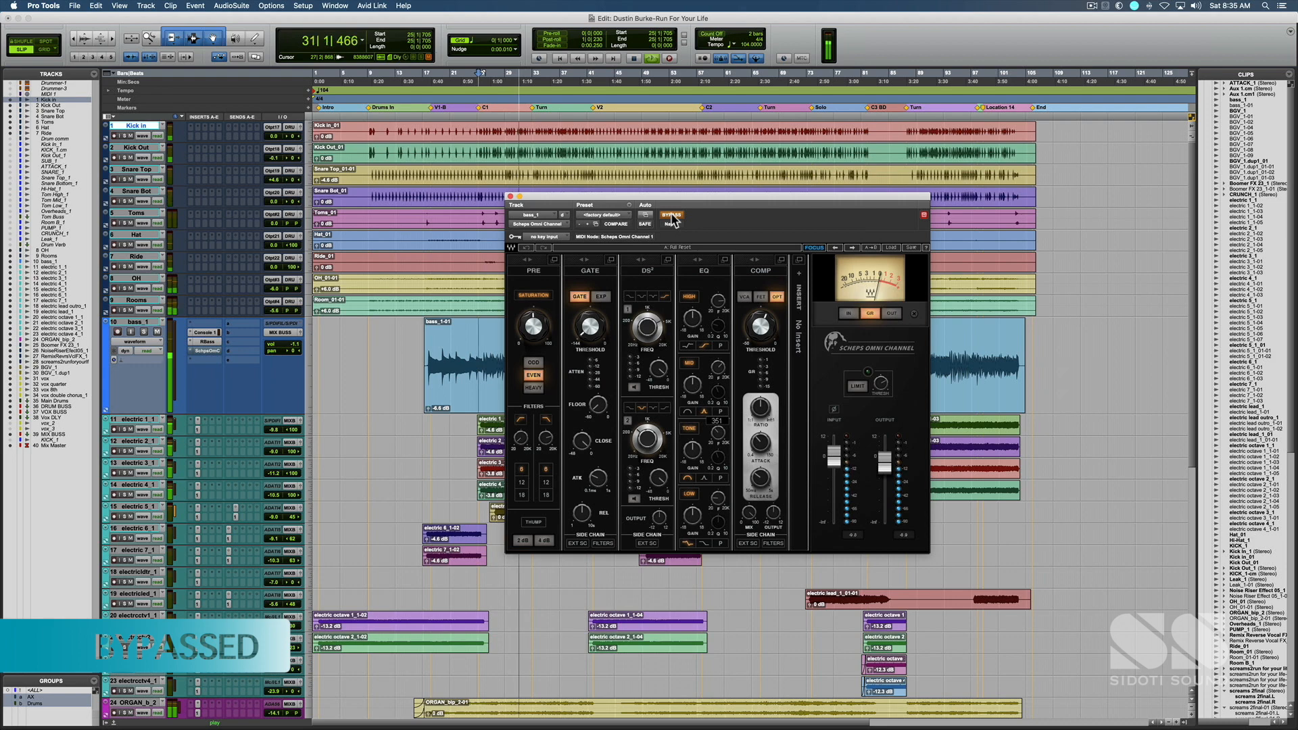
click(672, 215)
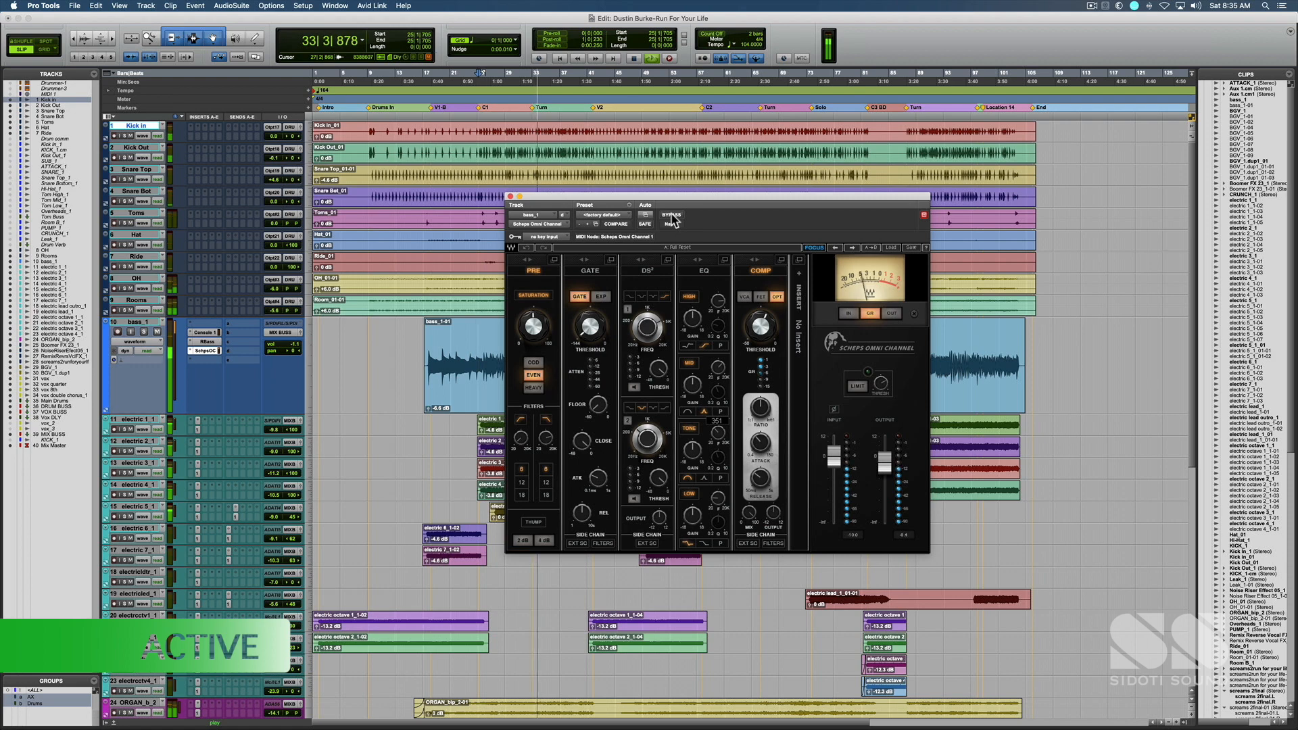
key(space)
Step: Solo bass_1 and compare it with Scheps Omni Channel bypassed and active during playback, leaving the insert active
key(shift+s)
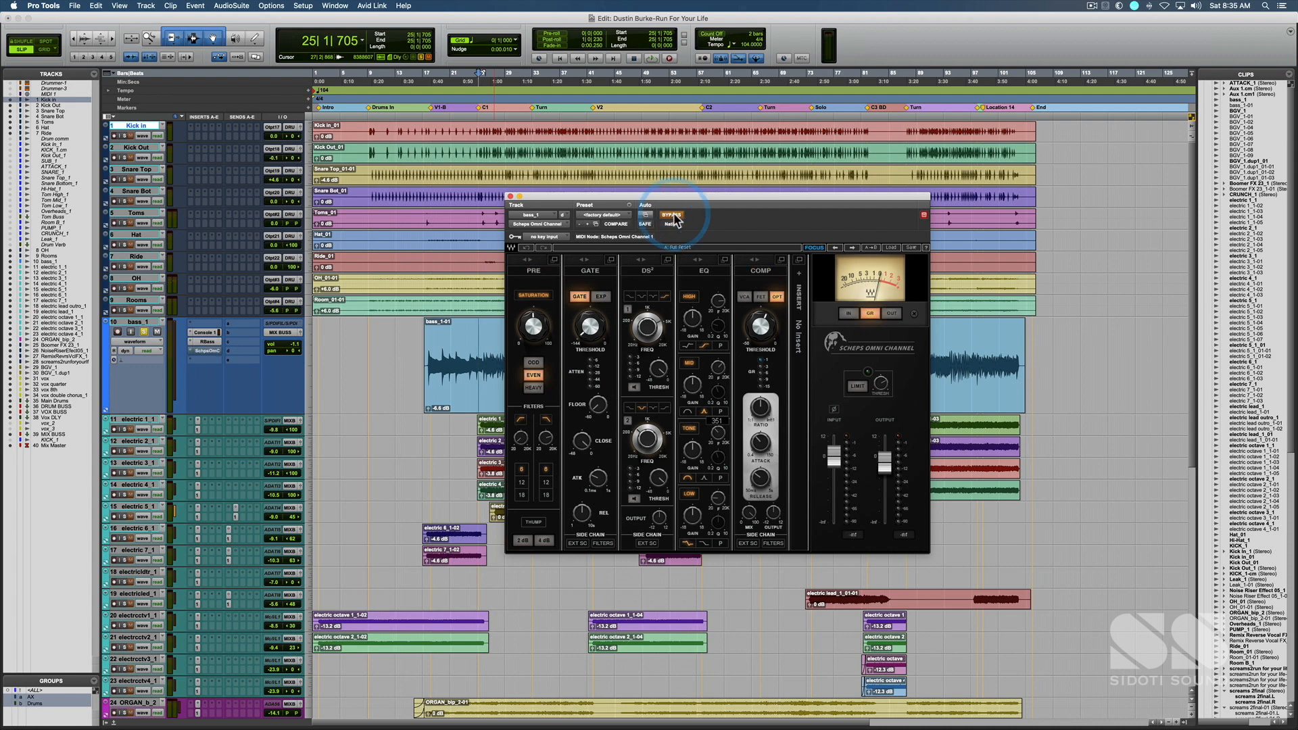
key(space)
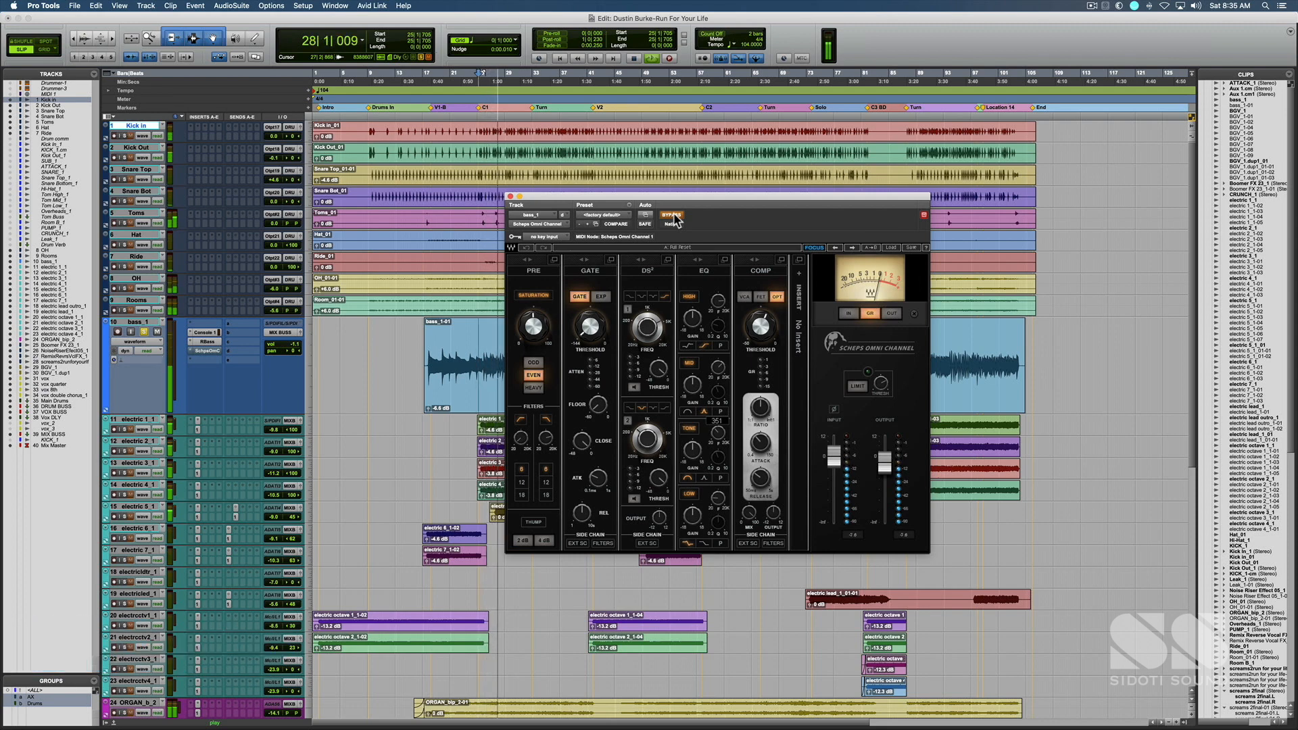
click(673, 217)
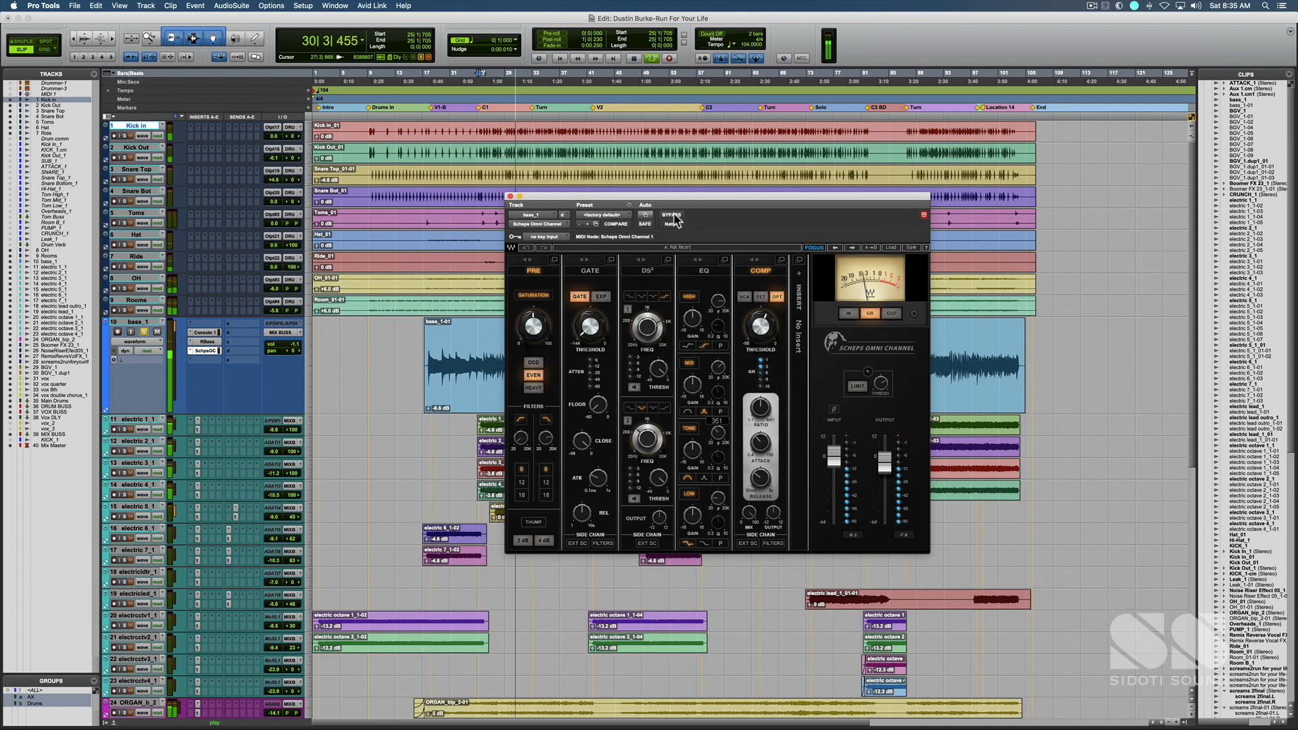
click(674, 217)
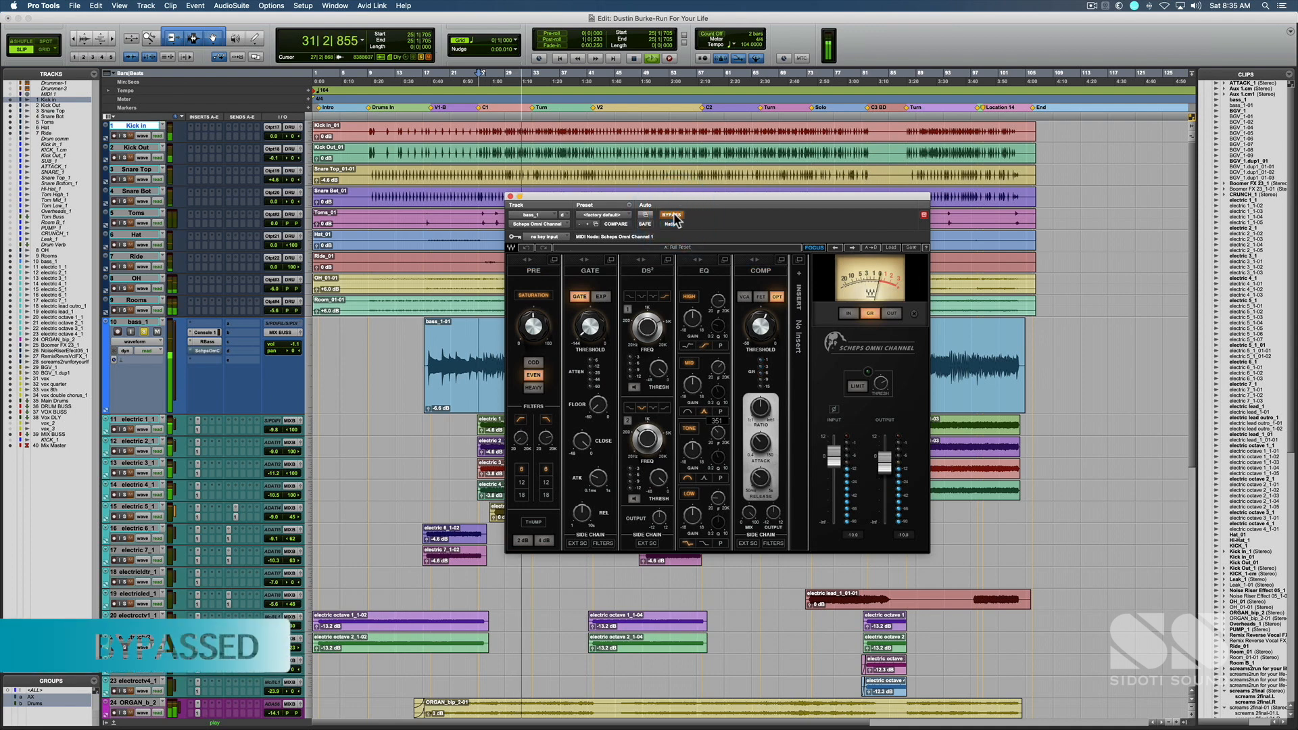
click(672, 215)
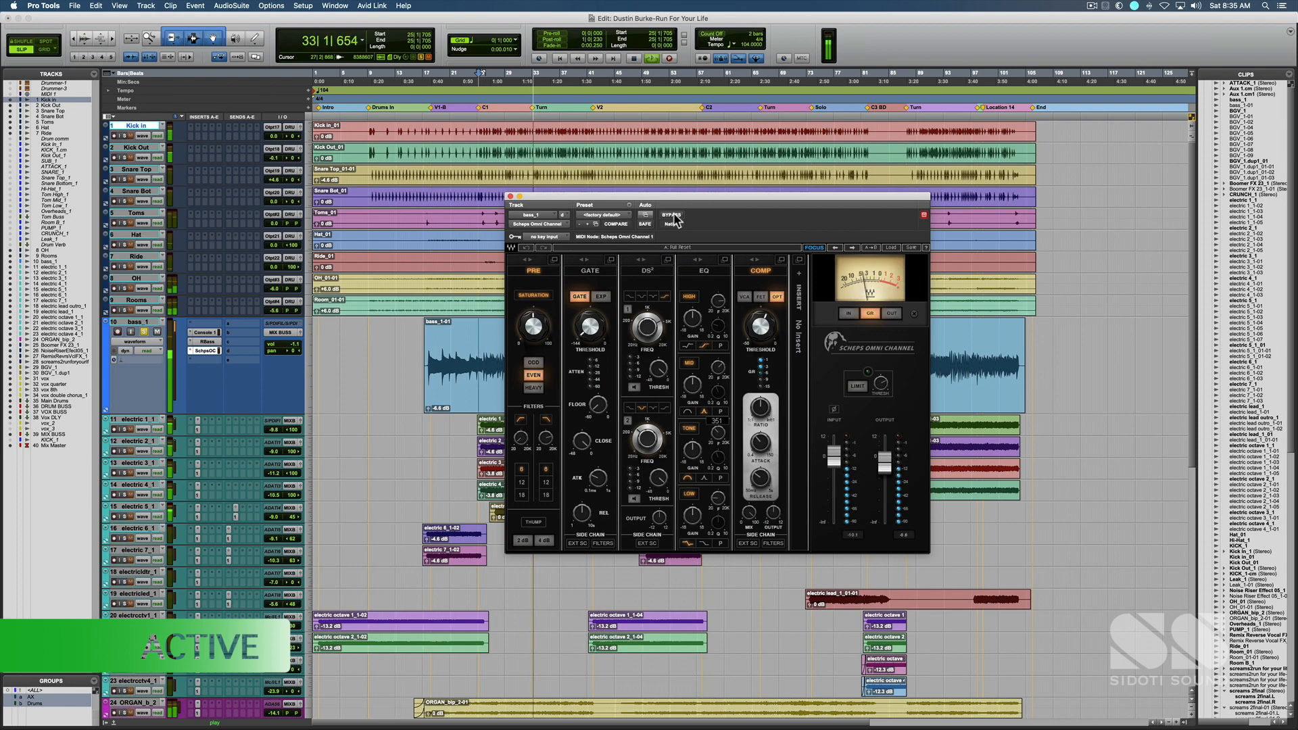
key(space)
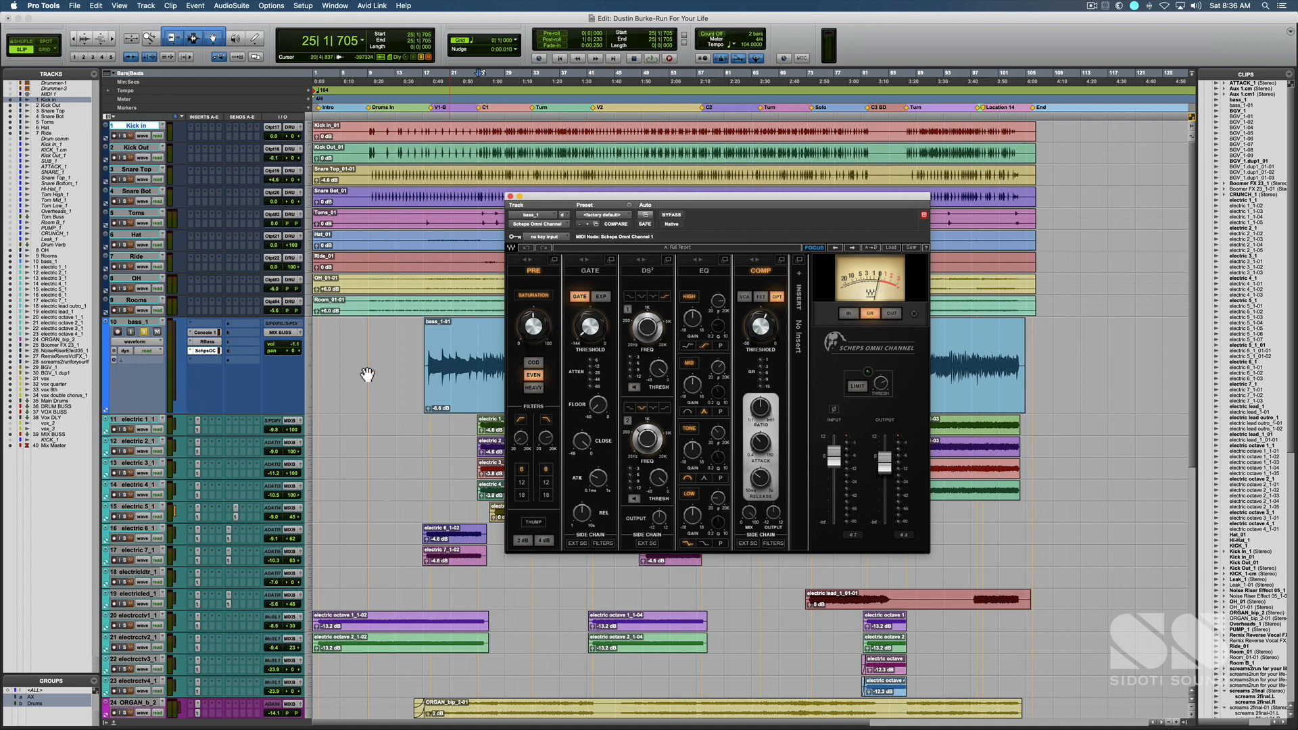
Step: Audition the soloed bass_1 from the Mix window with Console 1, RBass and Scheps Omni Channel all bypassed, and reactivate the three inserts
click(511, 196)
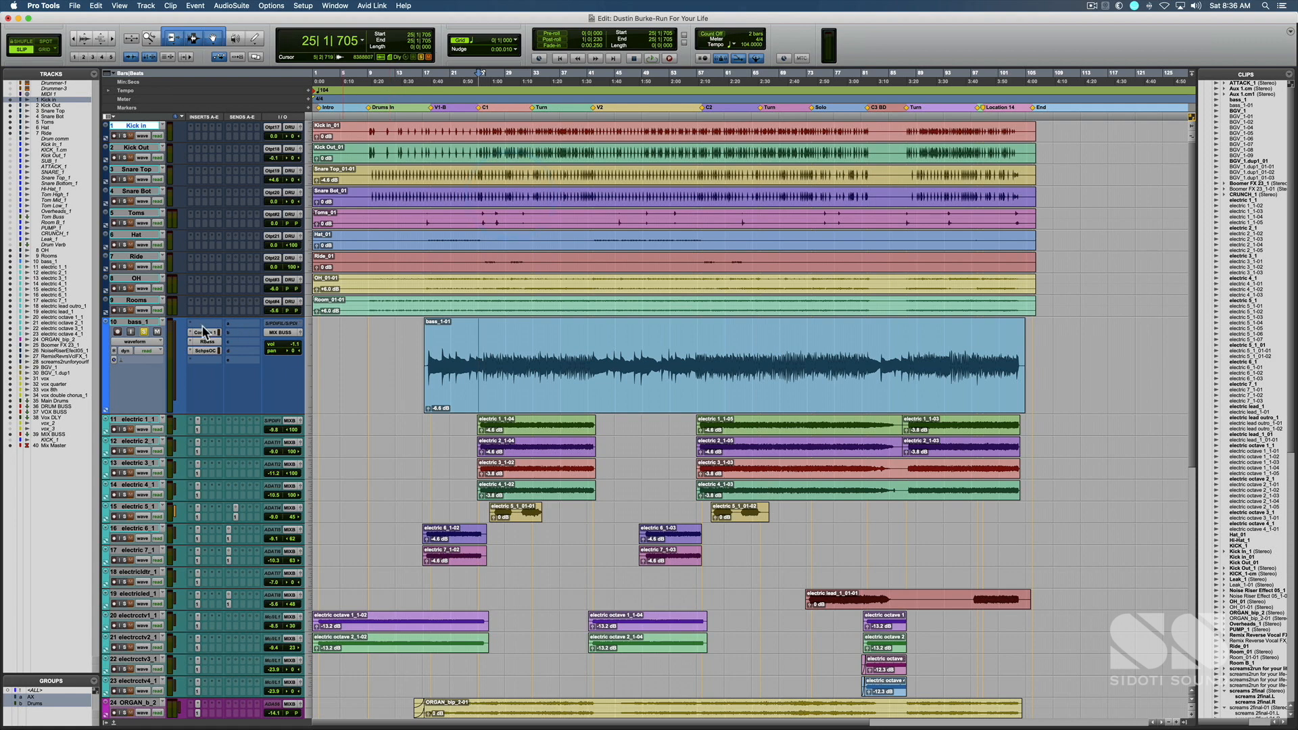
key(super+equal)
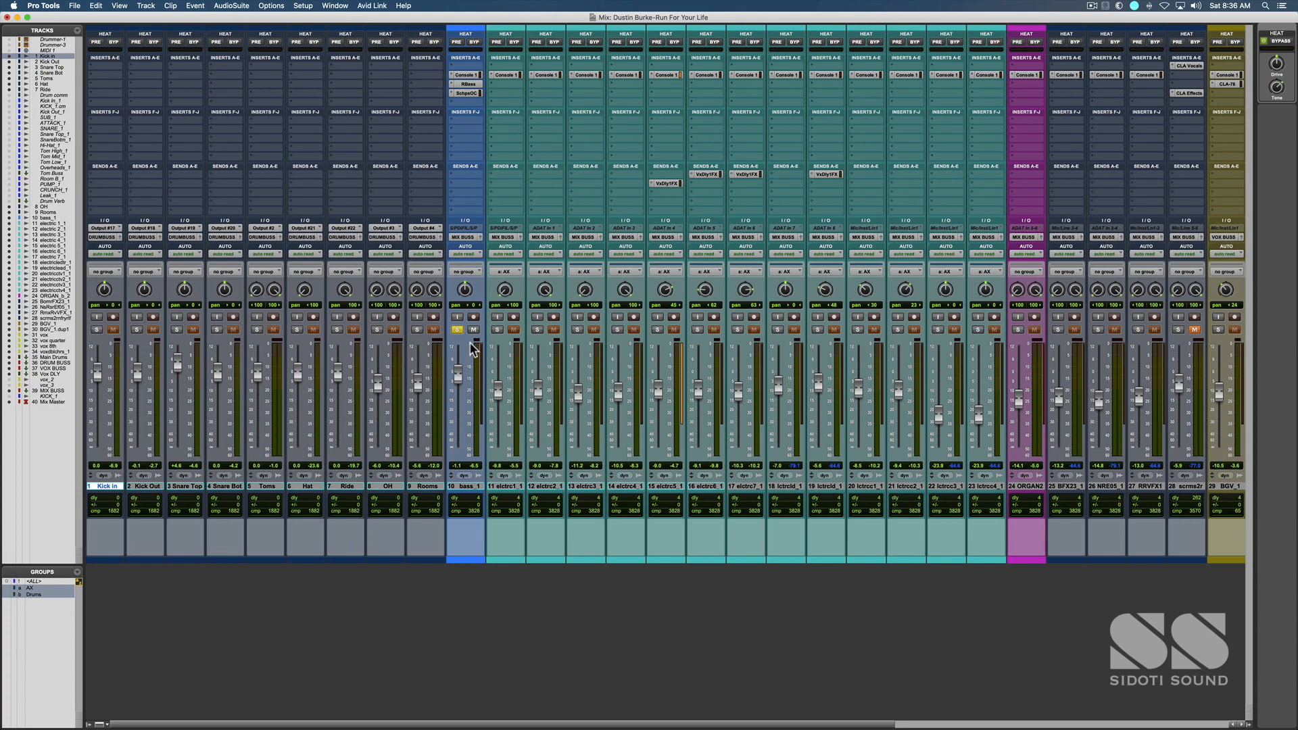
super+click(468, 77)
super+click(466, 86)
super+click(467, 94)
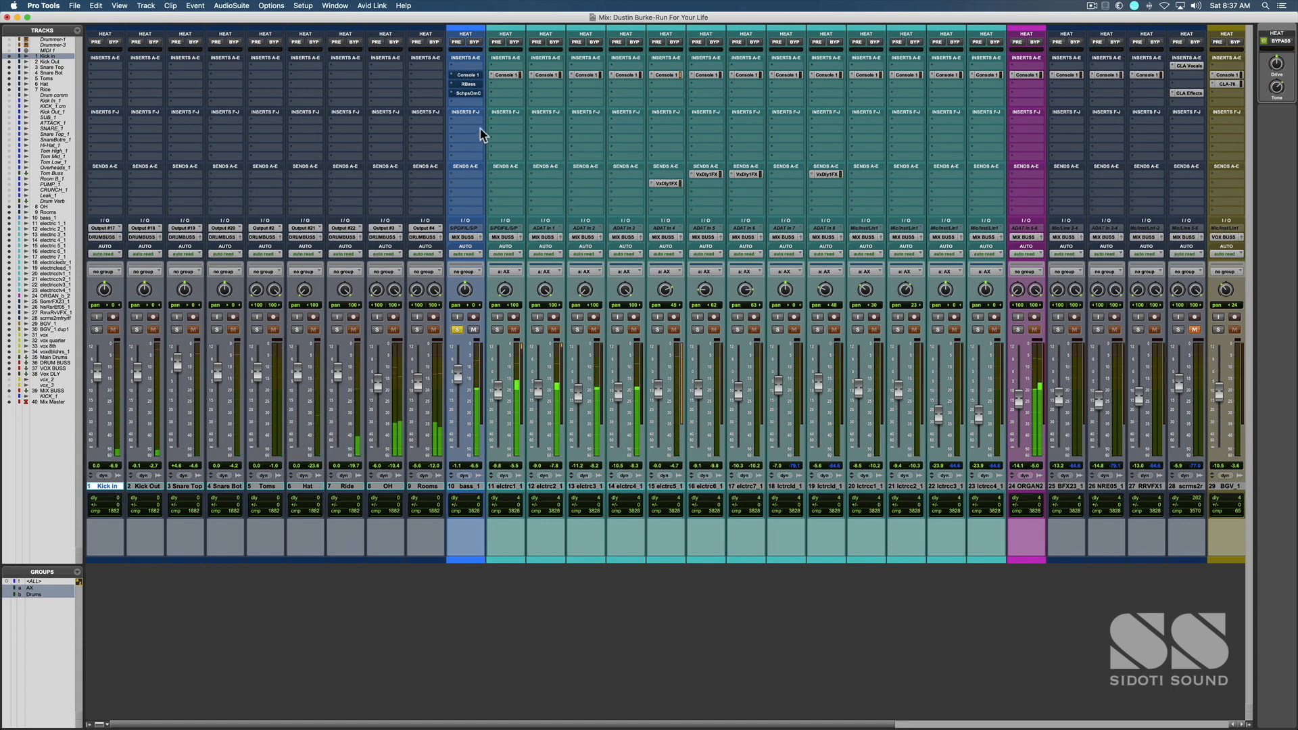
super+click(471, 75)
super+click(469, 84)
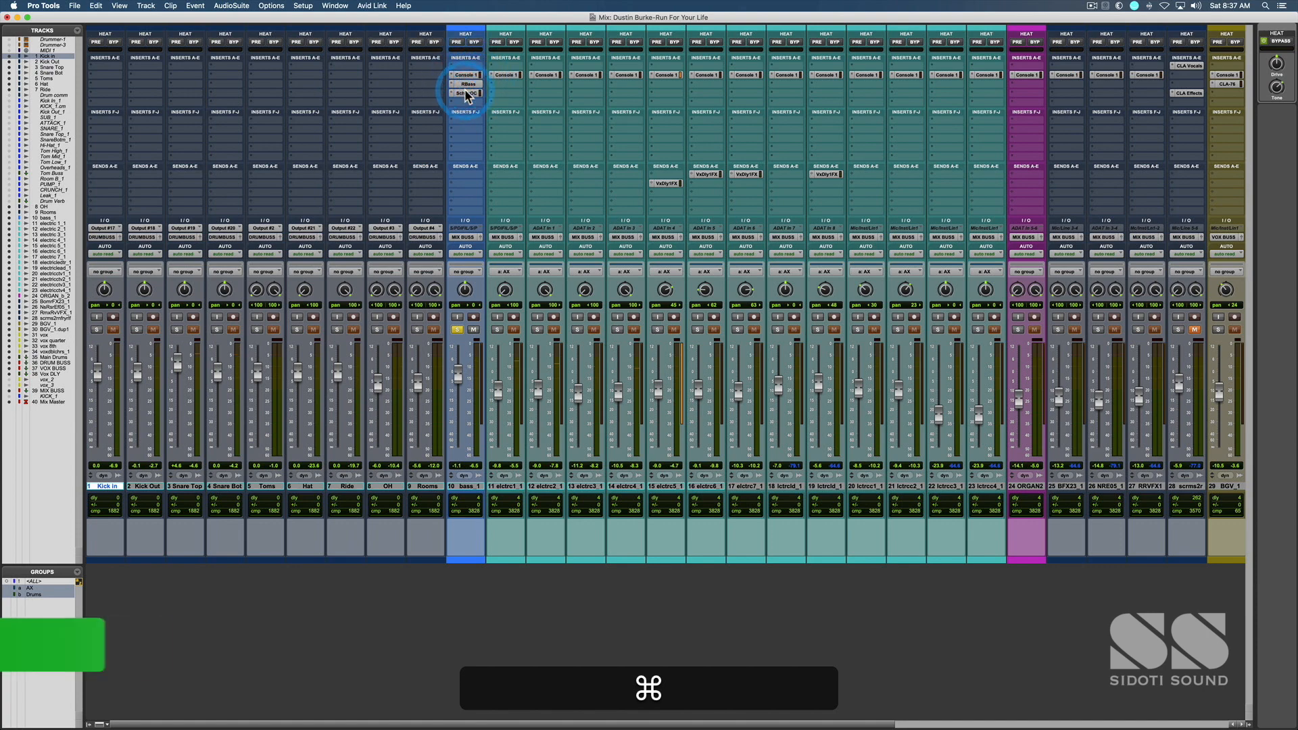
Step: Play the bass with all three inserts active, take bass_1 out of solo to hear the mix, and return to the Edit window
key(space)
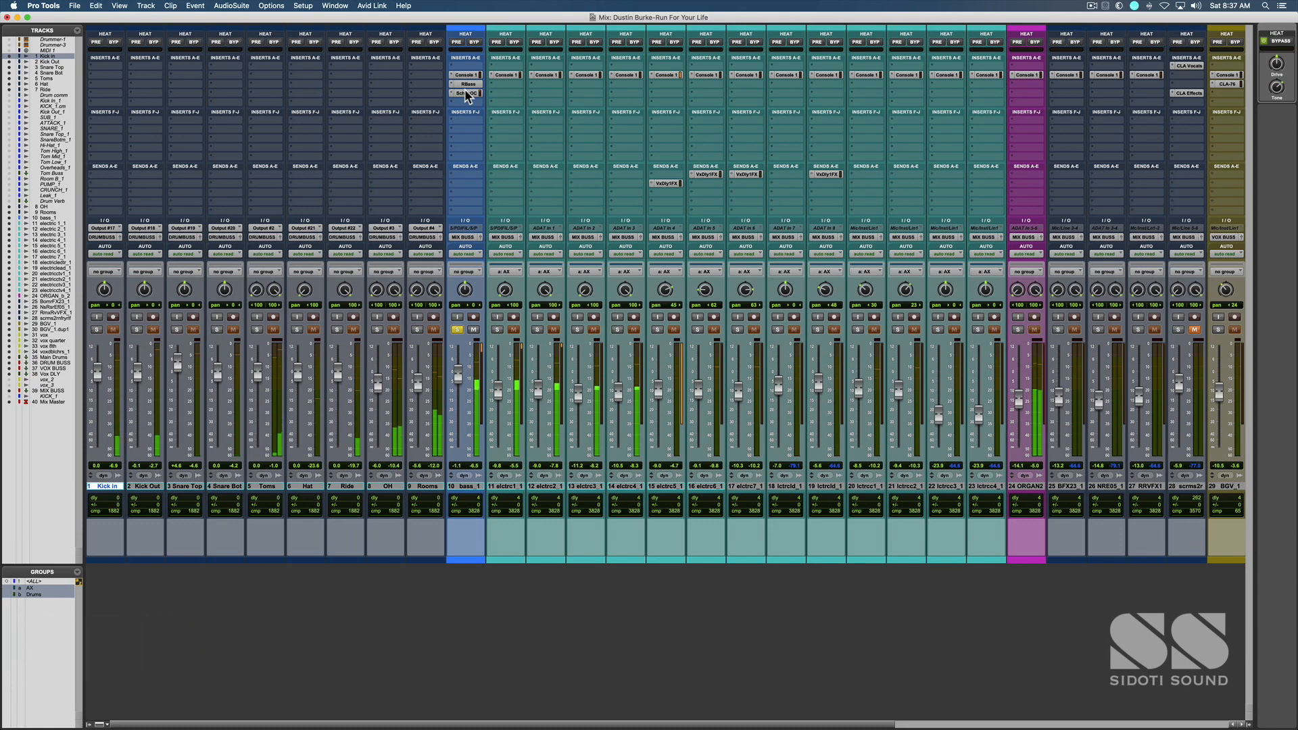
click(458, 330)
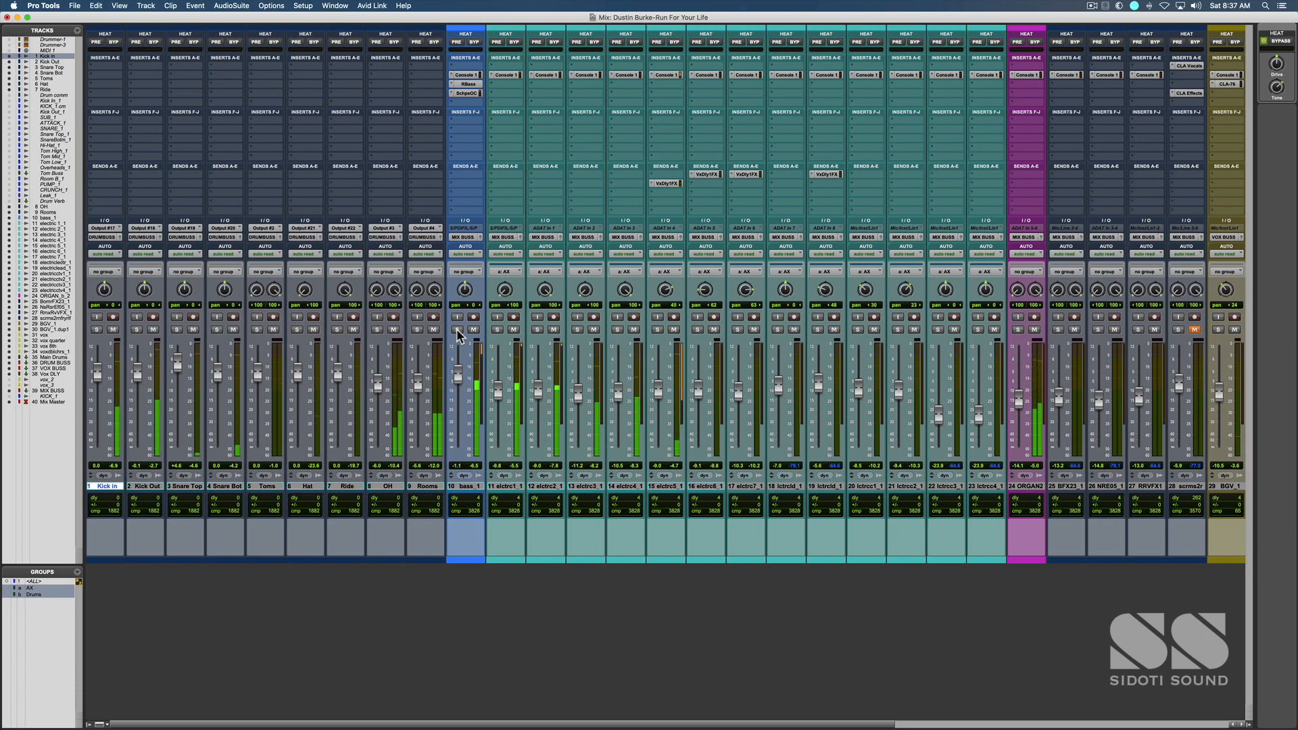
key(super+equal)
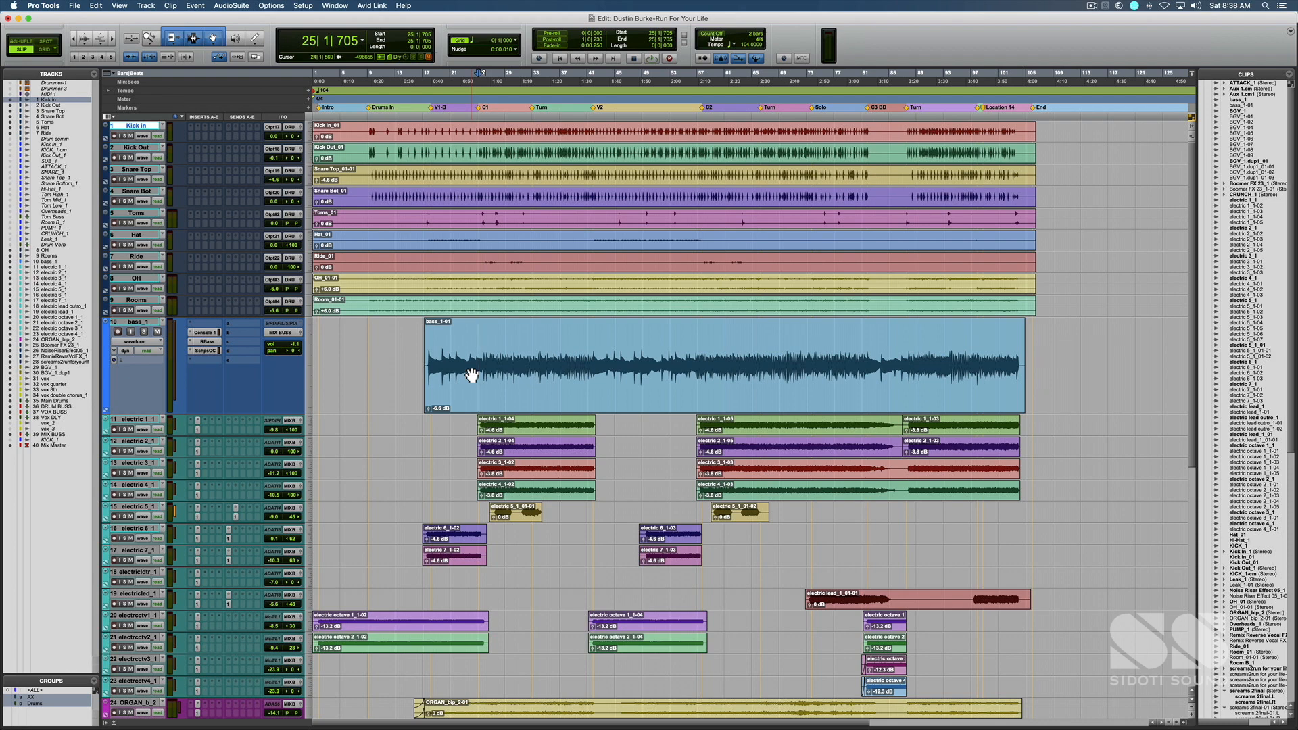
Step: Bring up the Console 1 display for bass_1 and play the song to examine the equalizer curve against the live spectrum
click(206, 333)
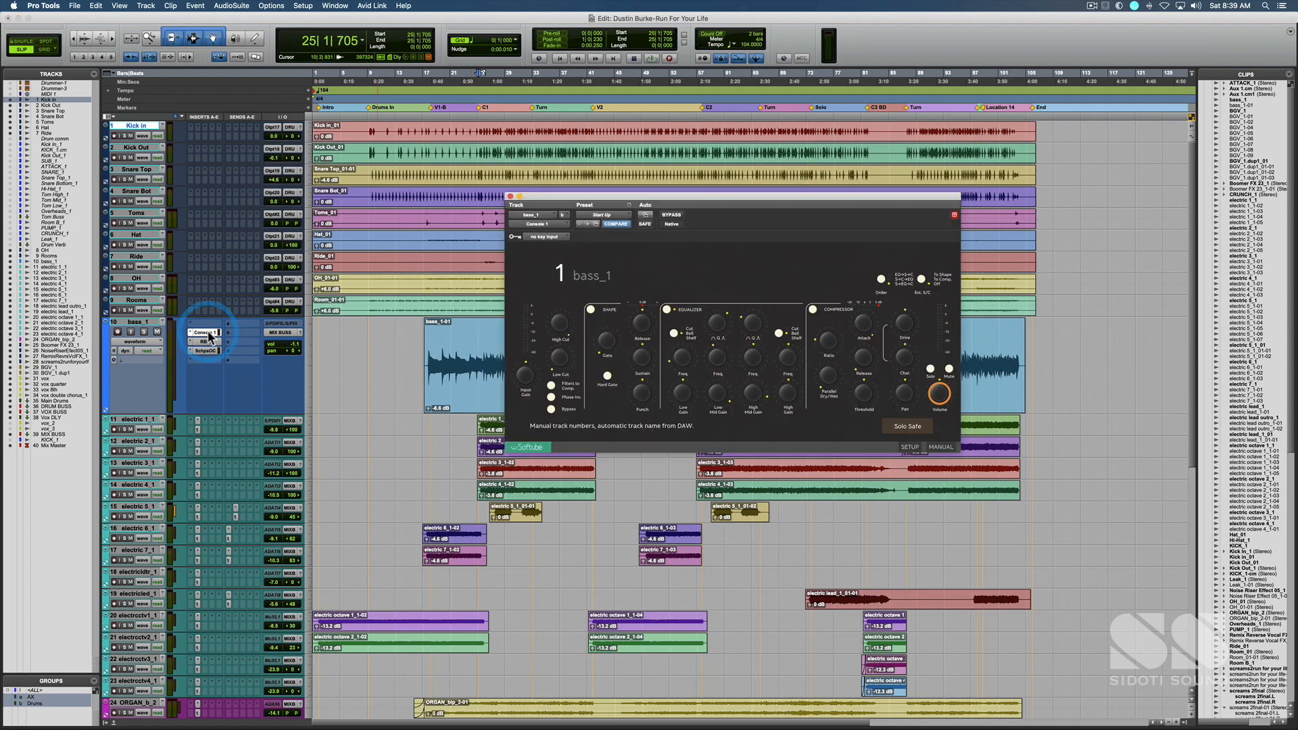
click(209, 334)
click(209, 334)
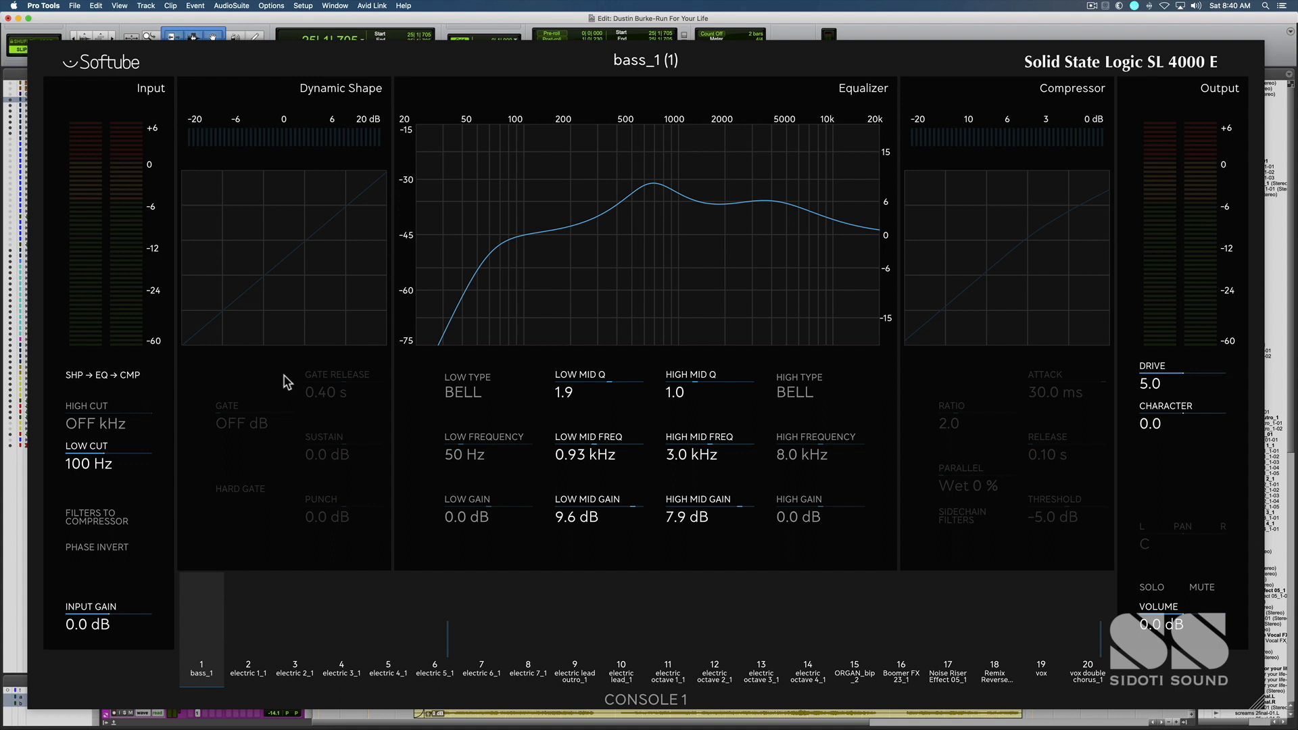
key(space)
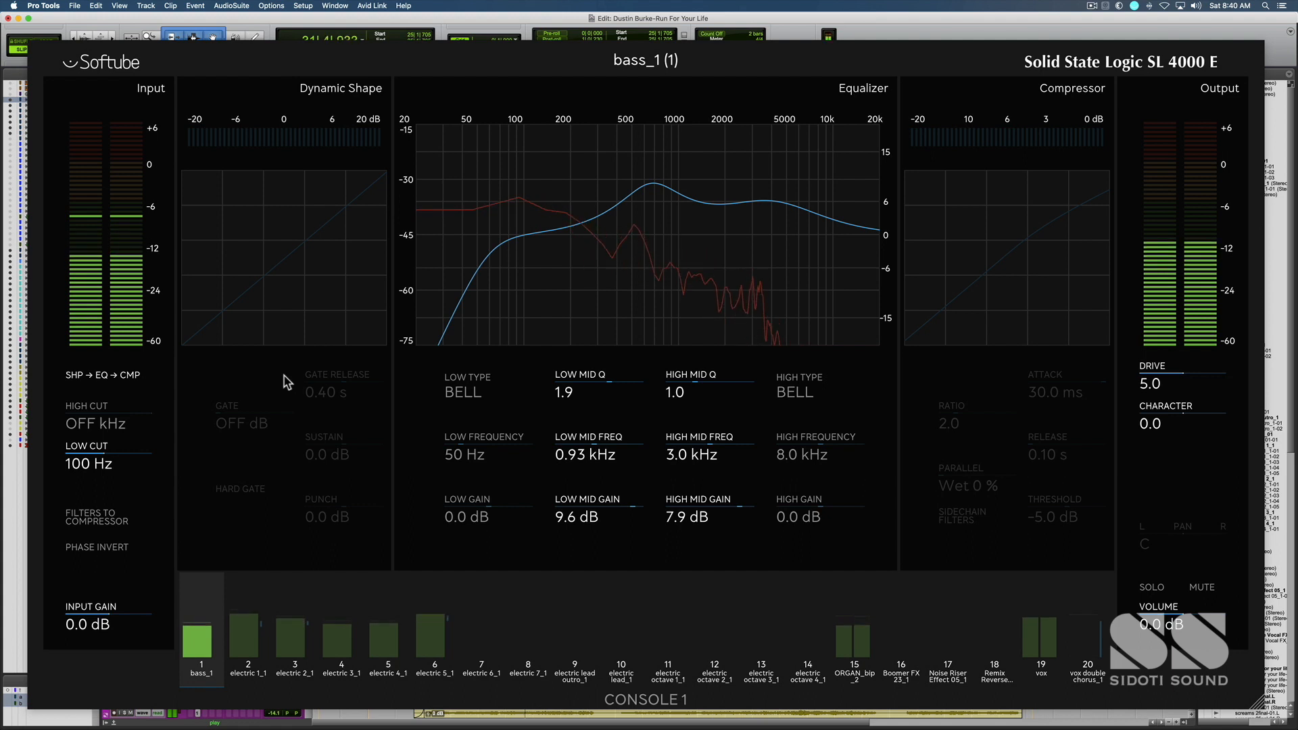
Step: Stop playback, switch off the low cut filter for bass_1 in Console 1, and close the Console 1 display
key(space)
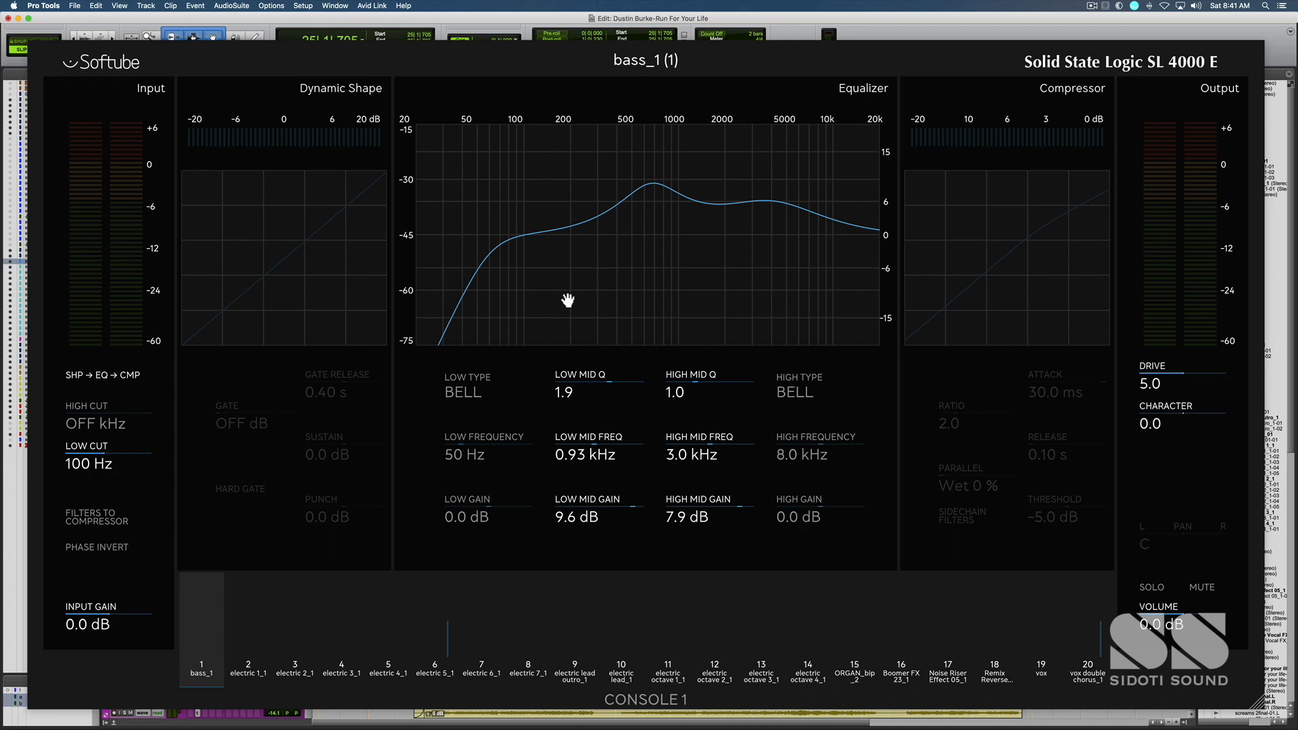
scroll(130, 452, down, 3)
scroll(130, 458, down, 2)
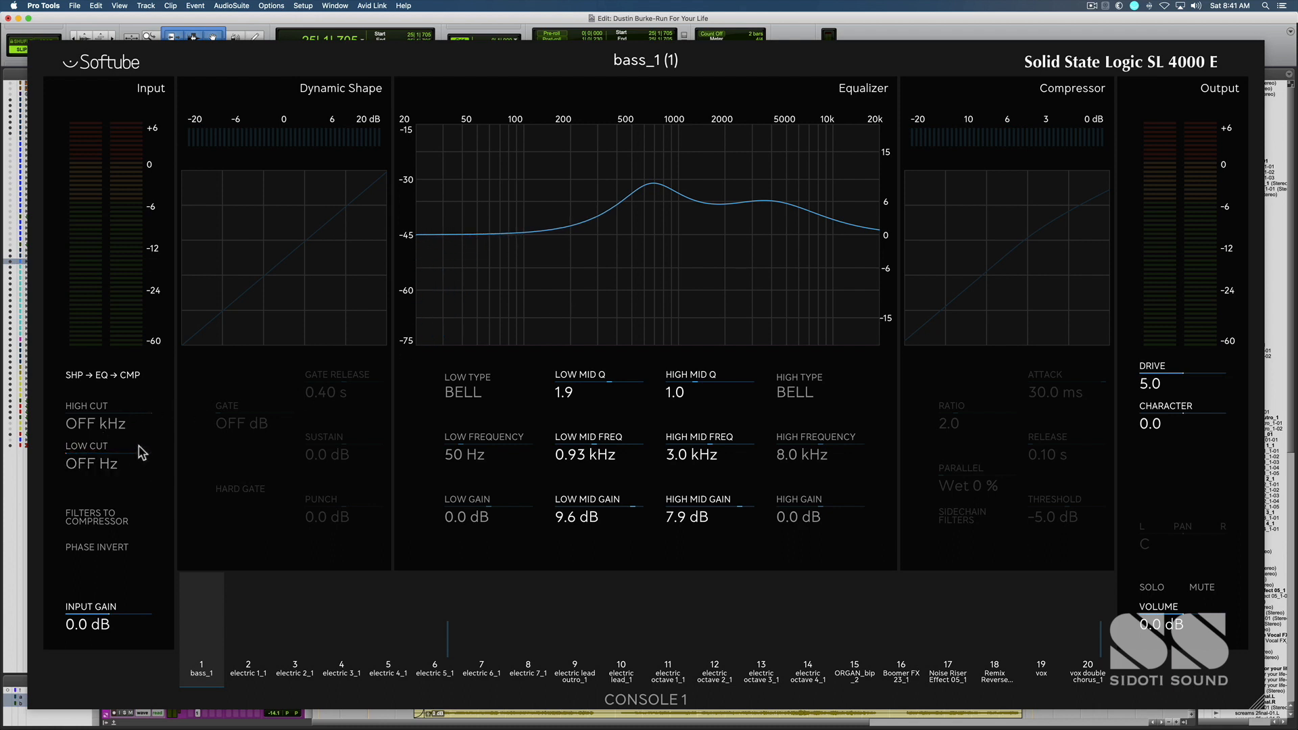
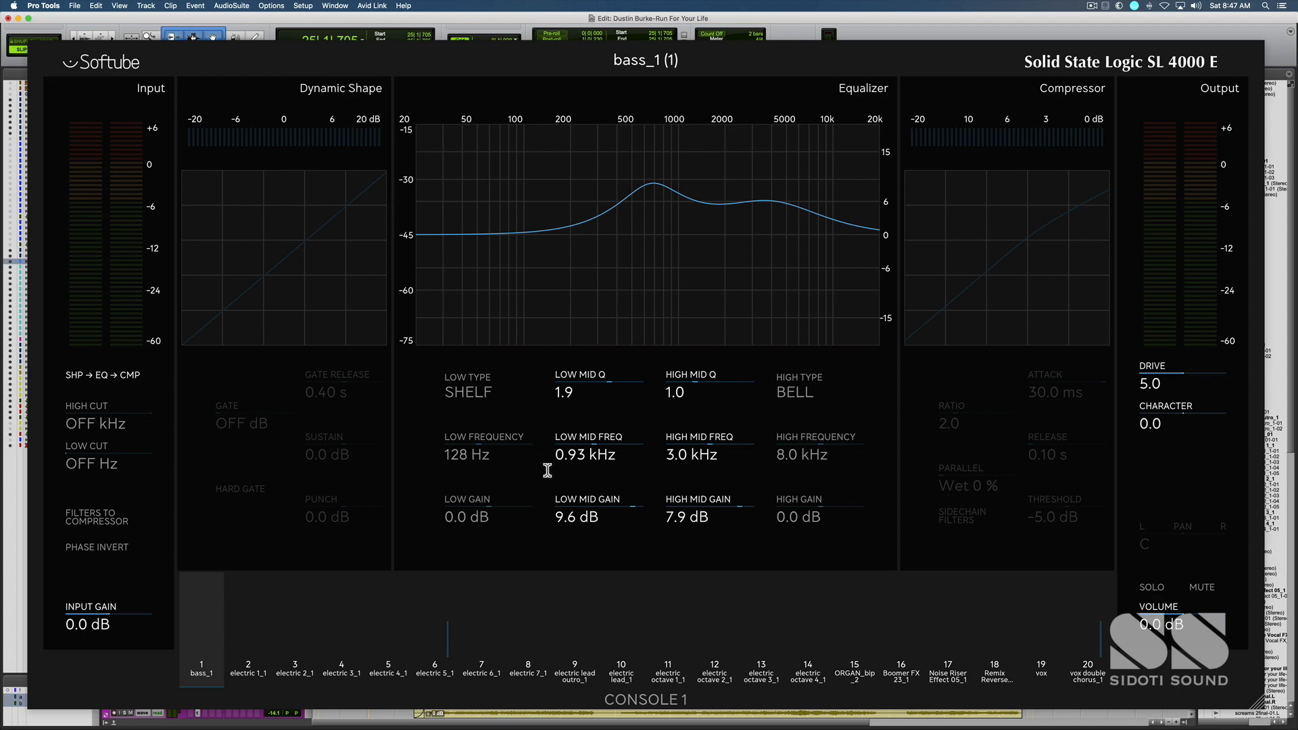
key(Escape)
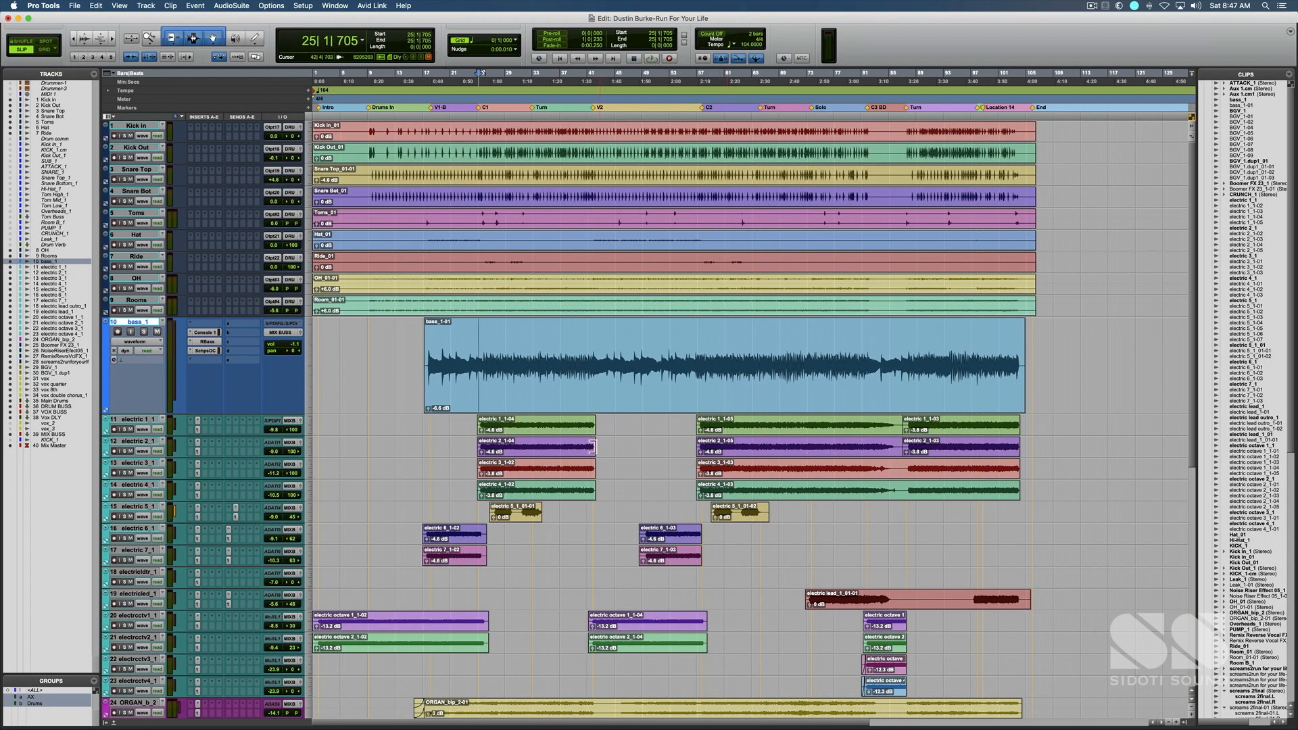
Step: Bring up the VU Meter inserted on the Mix Master track and reposition its window over the session
scroll(593, 446, down, 15)
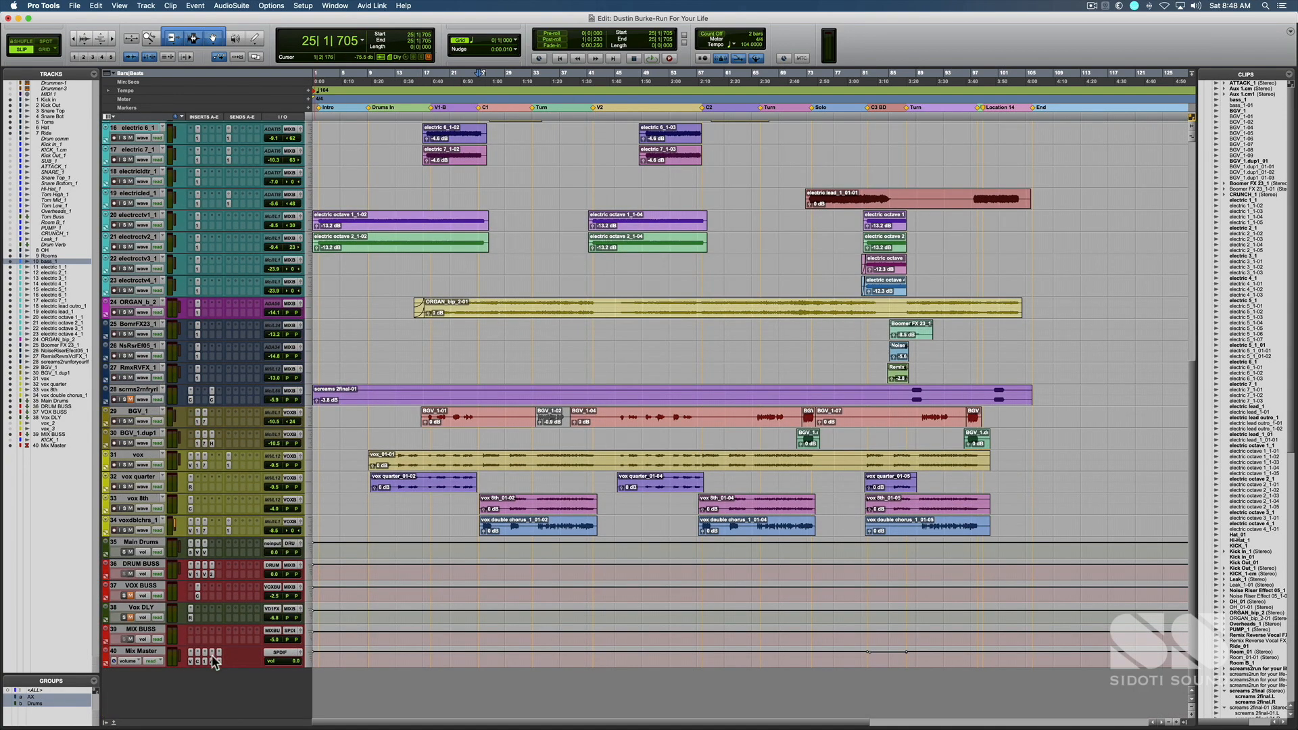
click(191, 660)
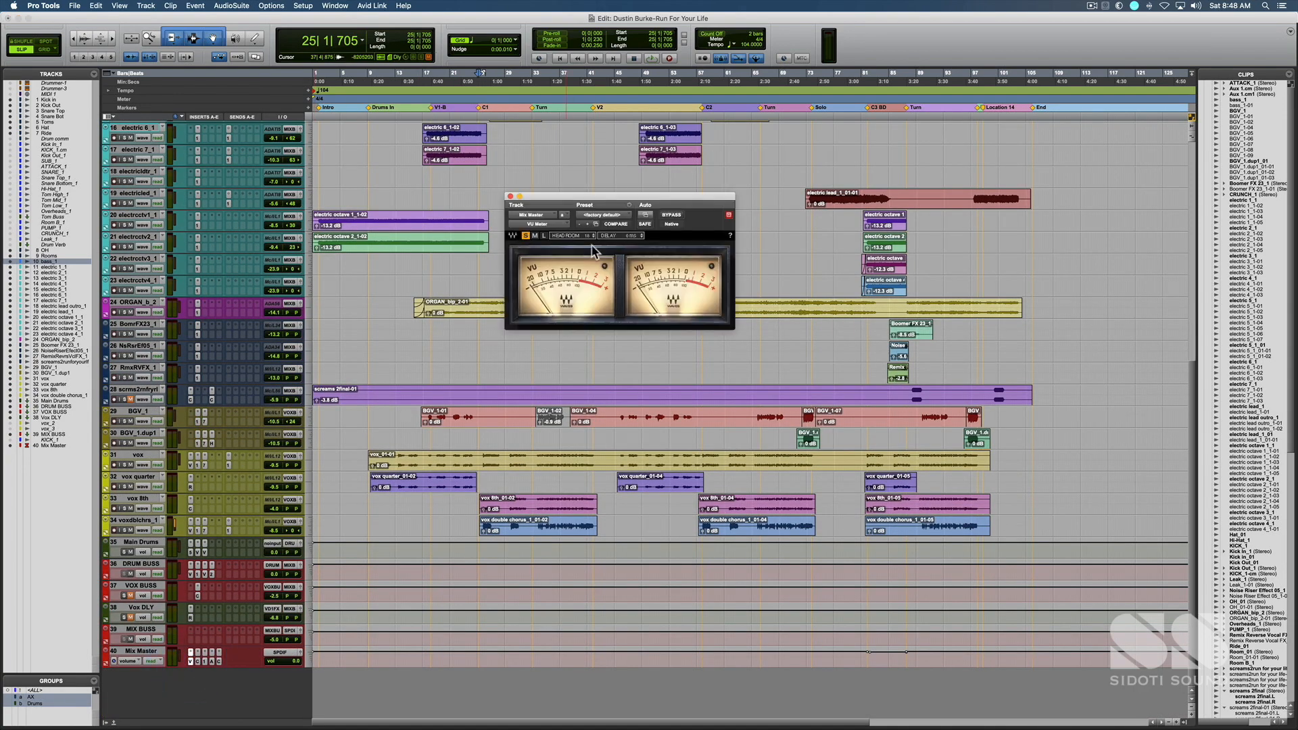
drag(595, 198, 626, 221)
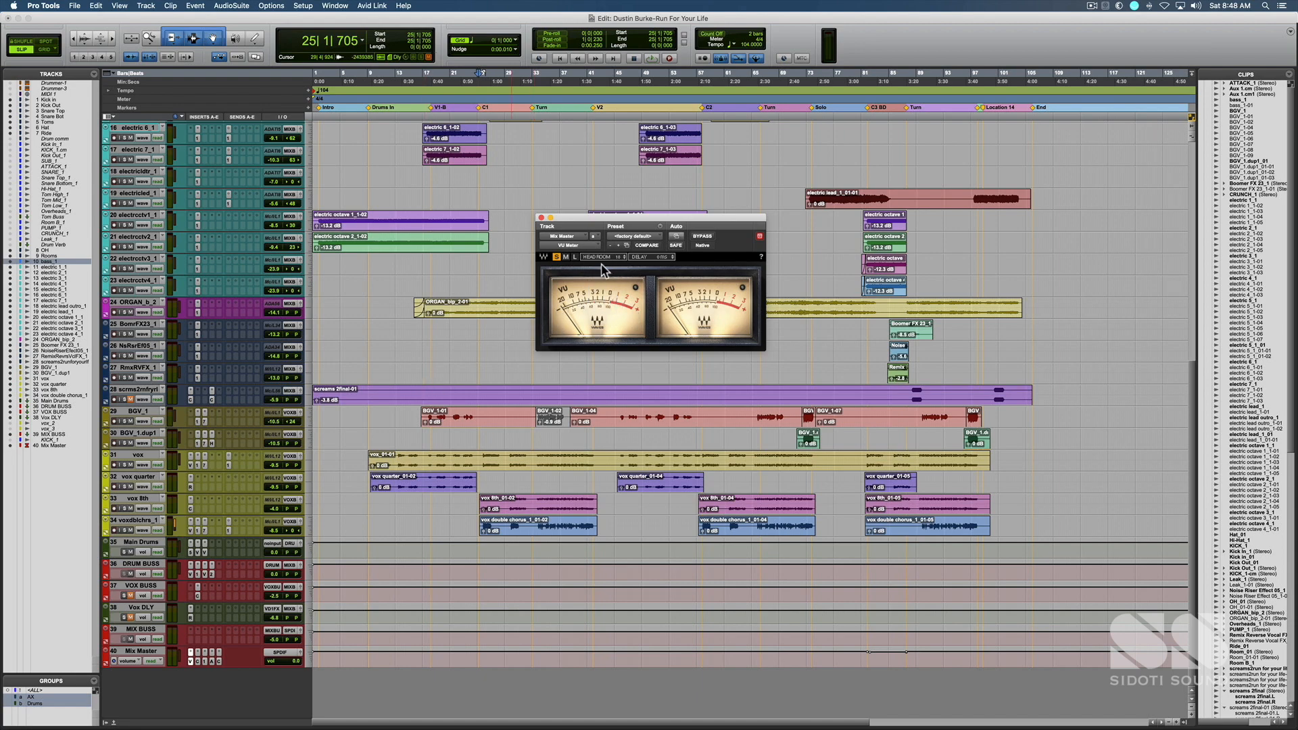
Step: Enlarge the Mix Master VU Meter to size L, place it over the middle of the tracks to view the level, and close it
drag(597, 228, 715, 197)
click(700, 230)
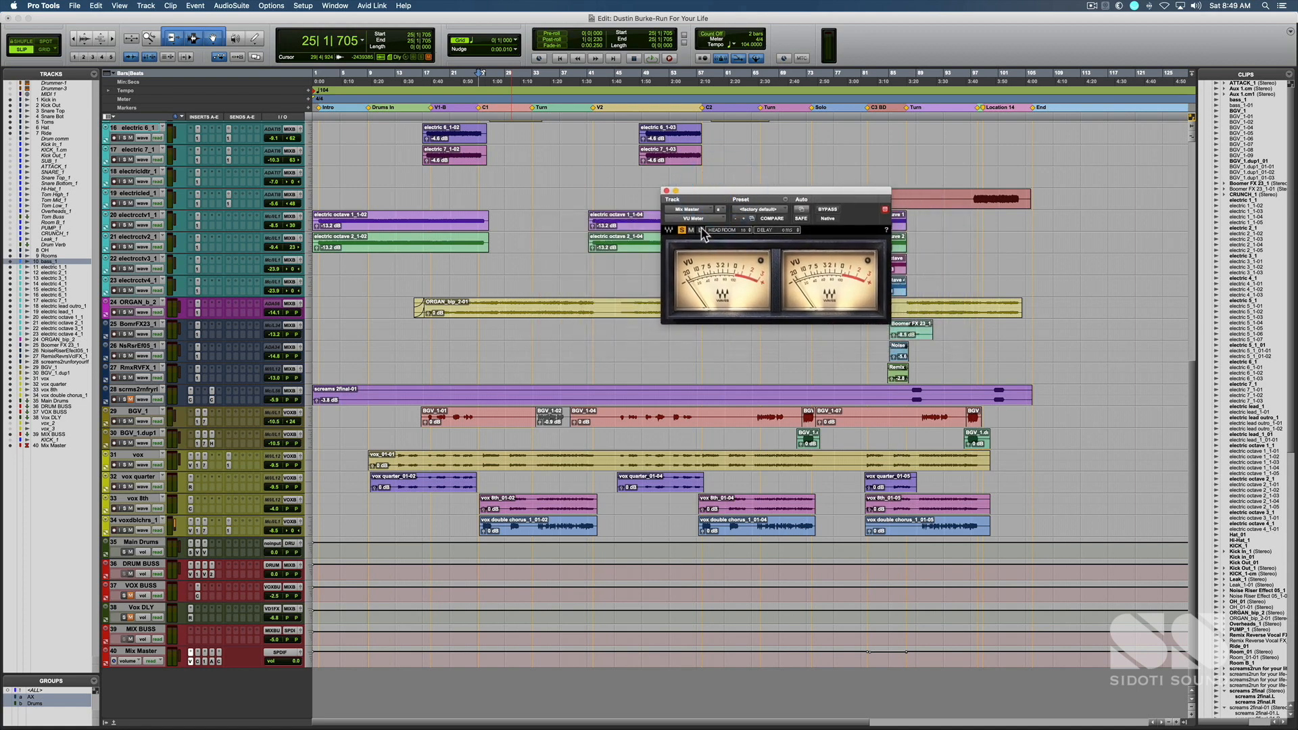
drag(742, 199, 497, 210)
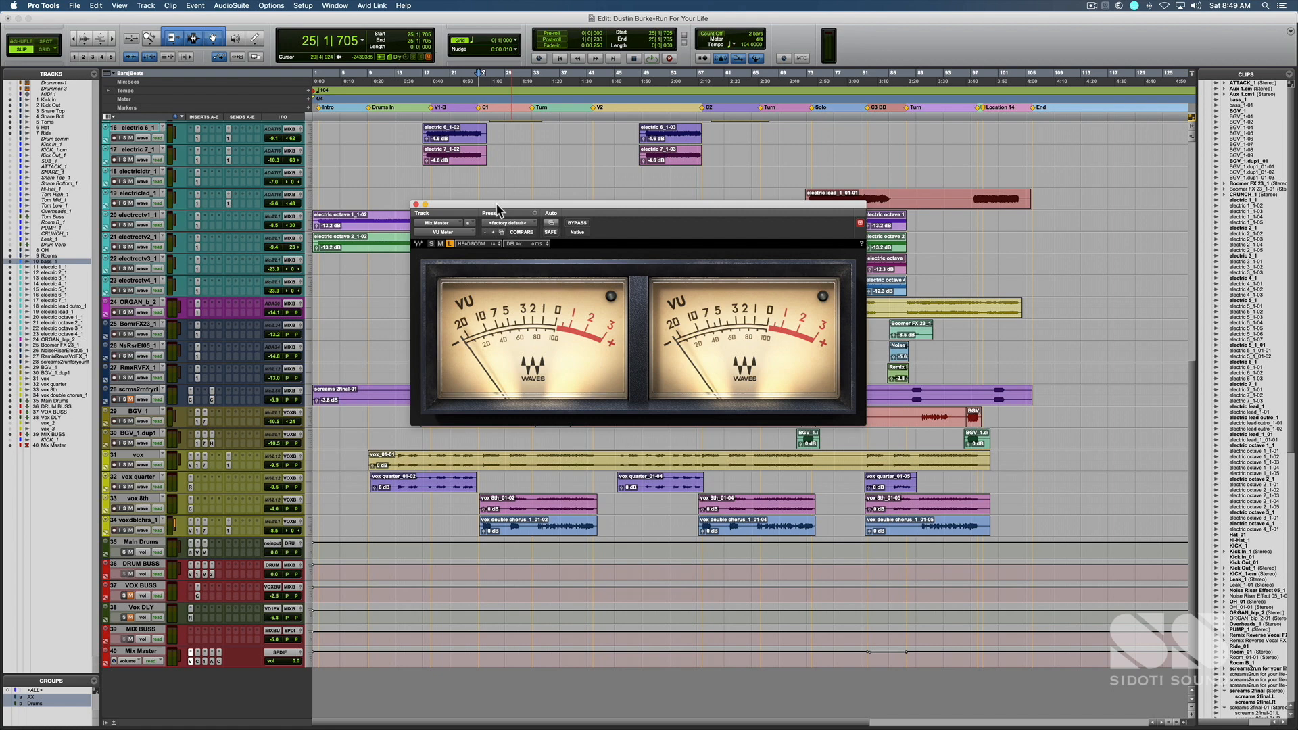
drag(502, 205, 510, 221)
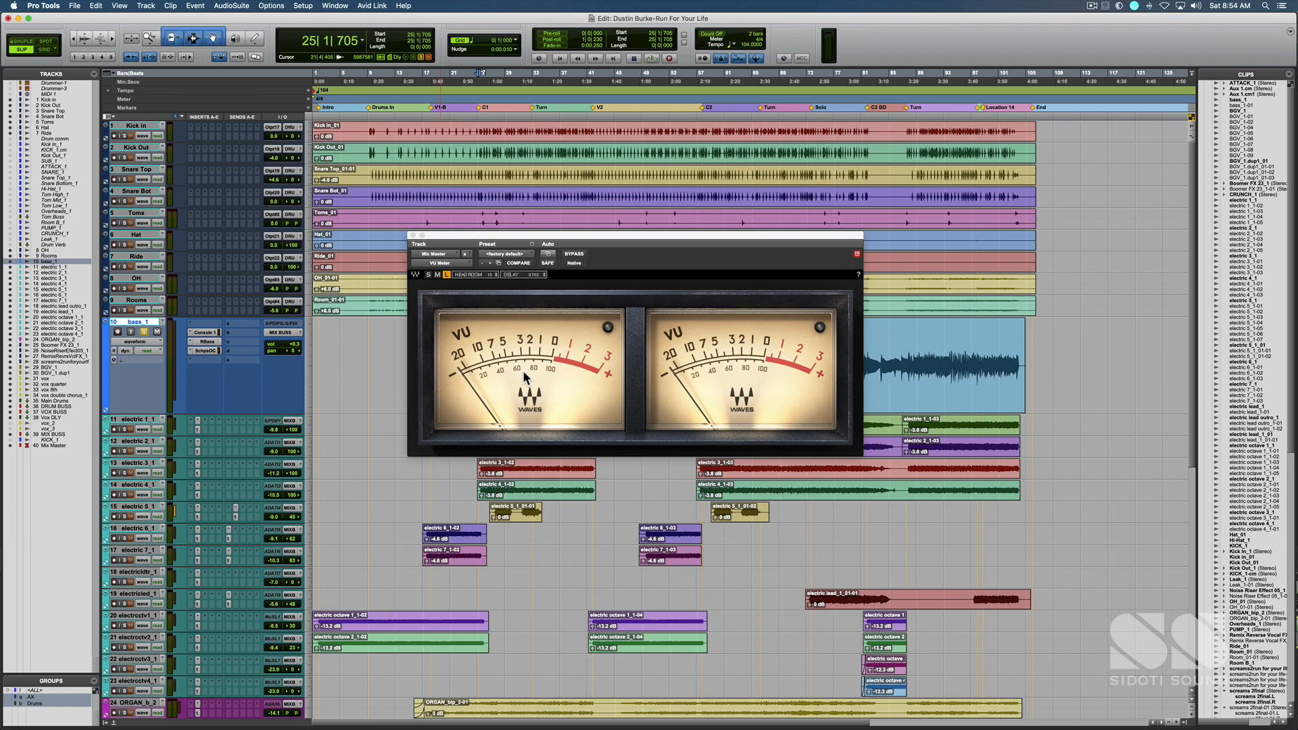
click(413, 236)
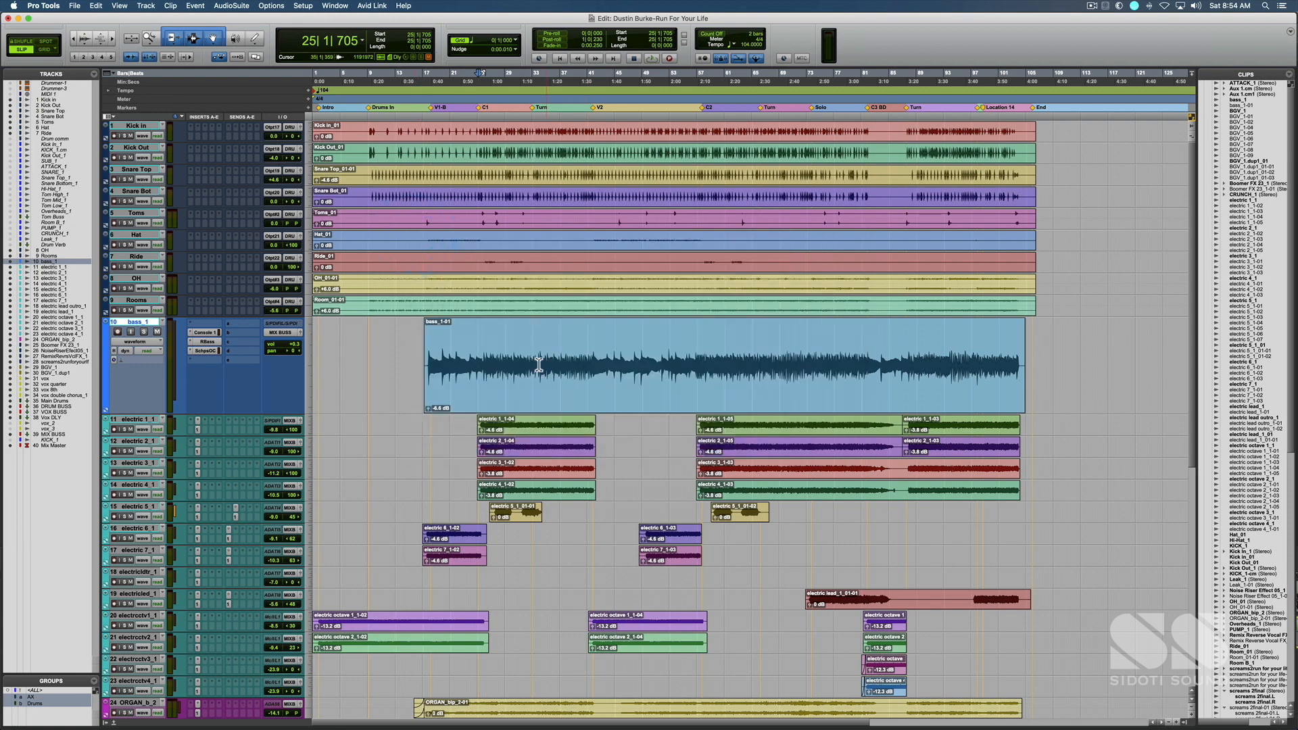